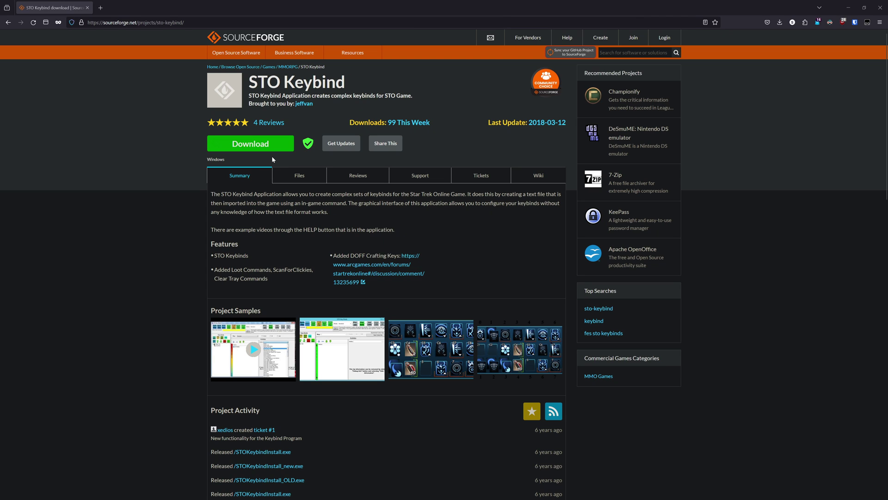
# Download the STO Keybind installer from SourceForge and install it in the default folder, agreeing to the license terms
pyautogui.click(263, 145)
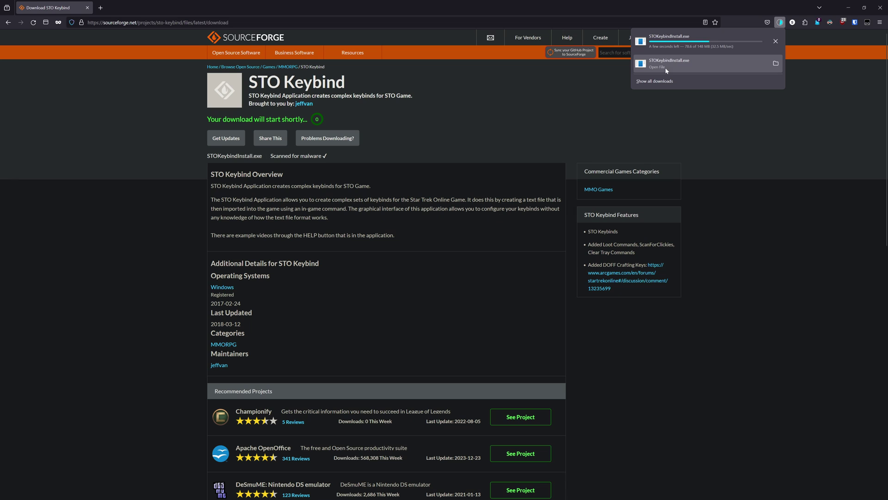
pyautogui.click(682, 44)
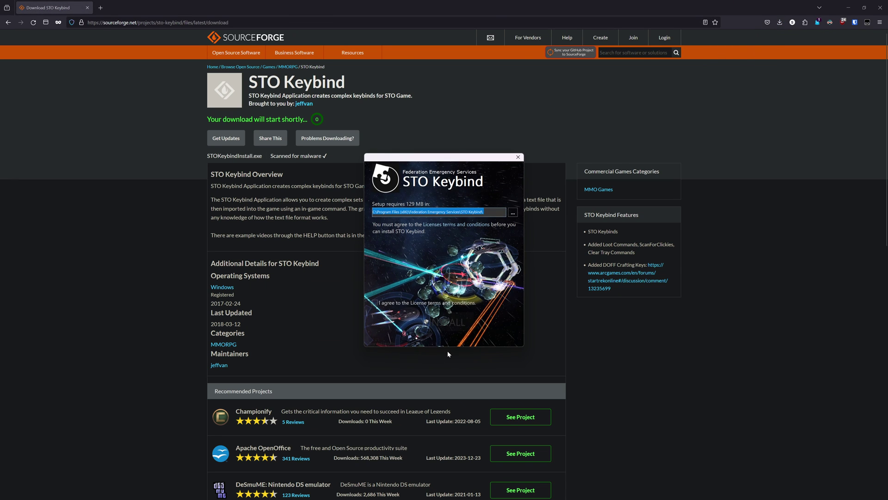
pyautogui.click(393, 304)
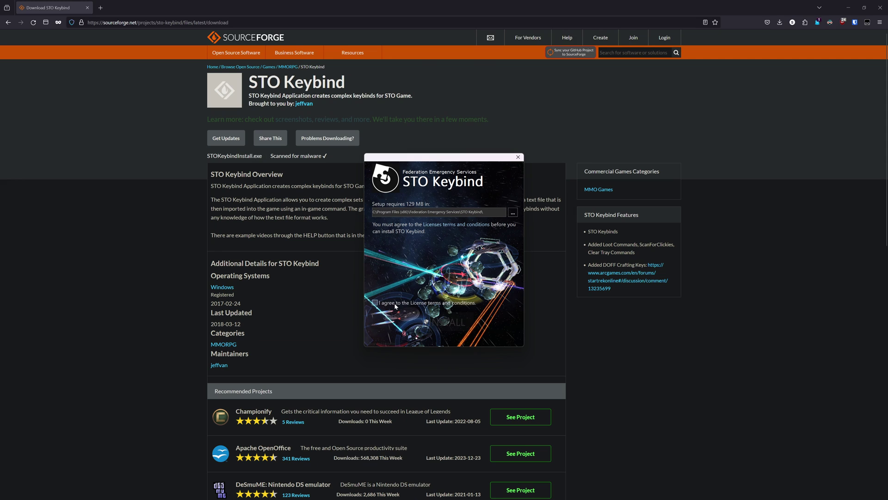
pyautogui.click(429, 320)
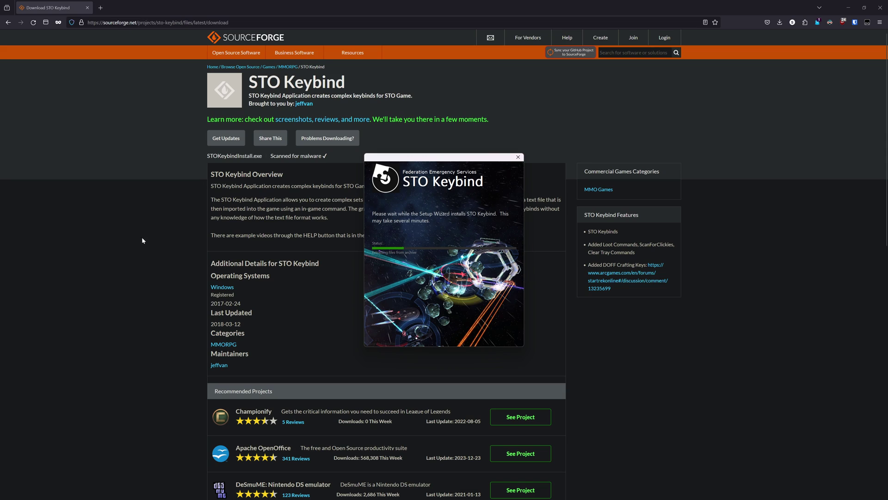
pyautogui.hotkey('alt', 'Tab')
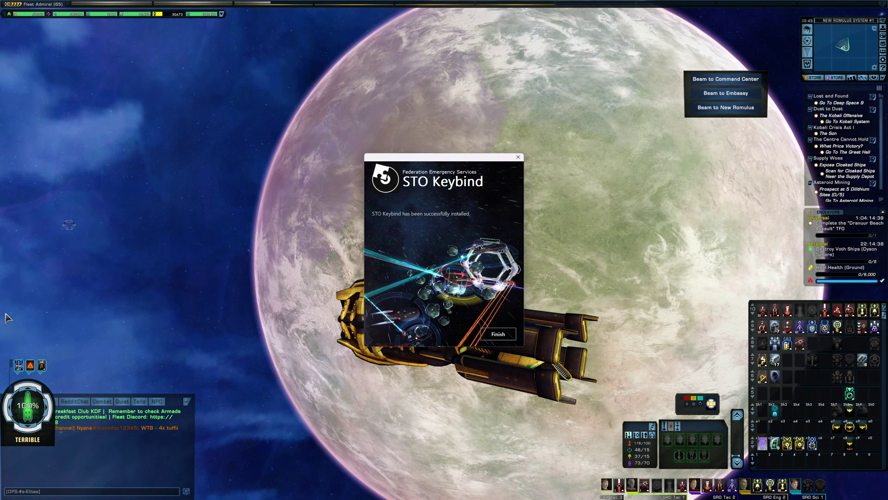
pyautogui.click(493, 336)
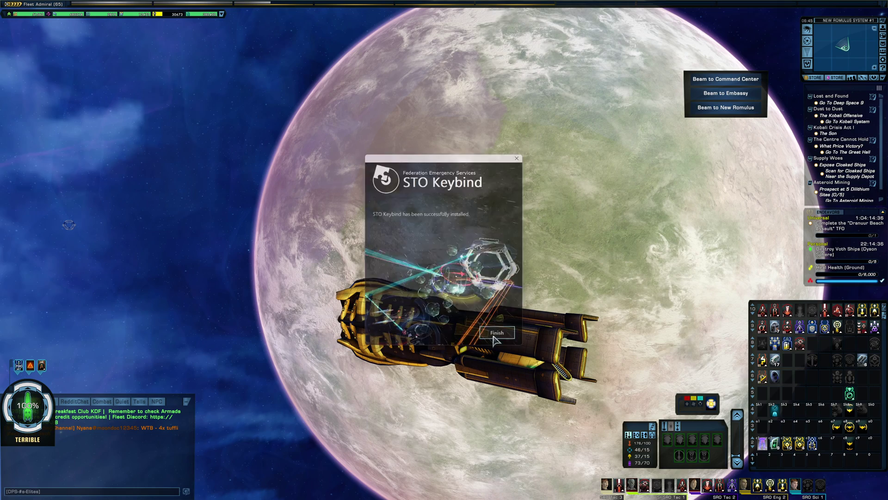
# Launch STO Keybind from its folder among the installed Windows programs
pyautogui.moveTo(6, 148)
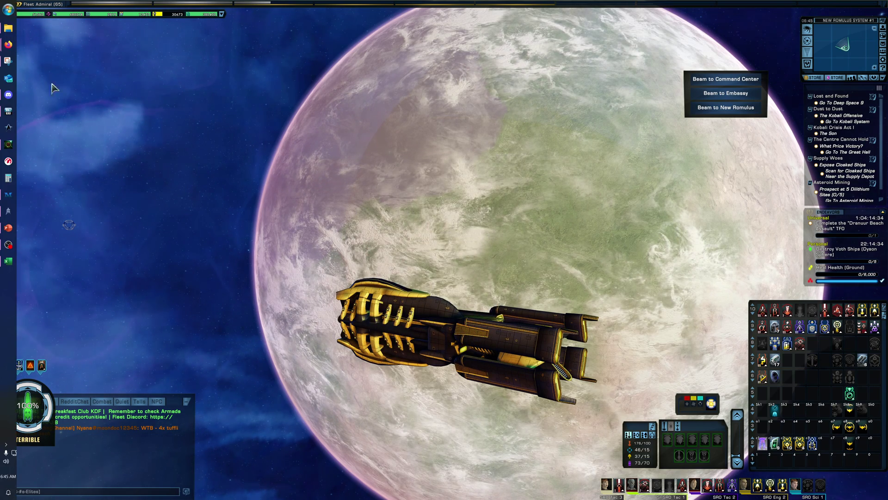
pyautogui.click(9, 8)
pyautogui.click(39, 172)
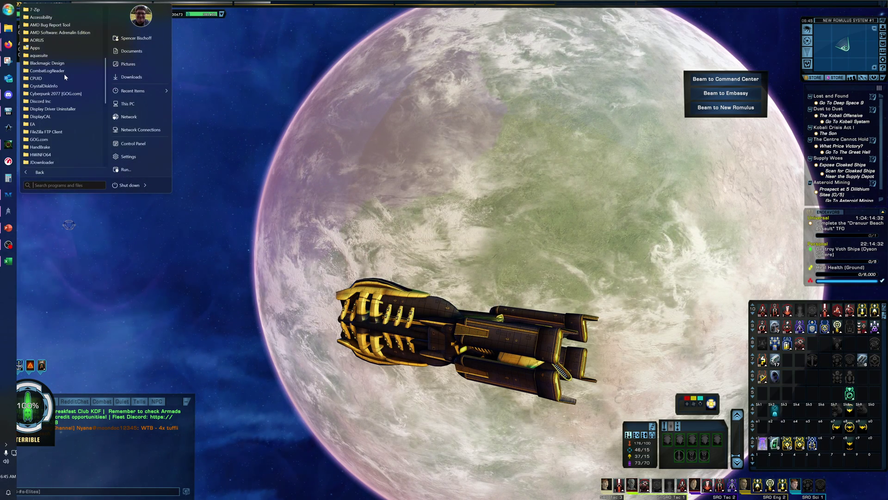
pyautogui.scroll(-4, 65, 77)
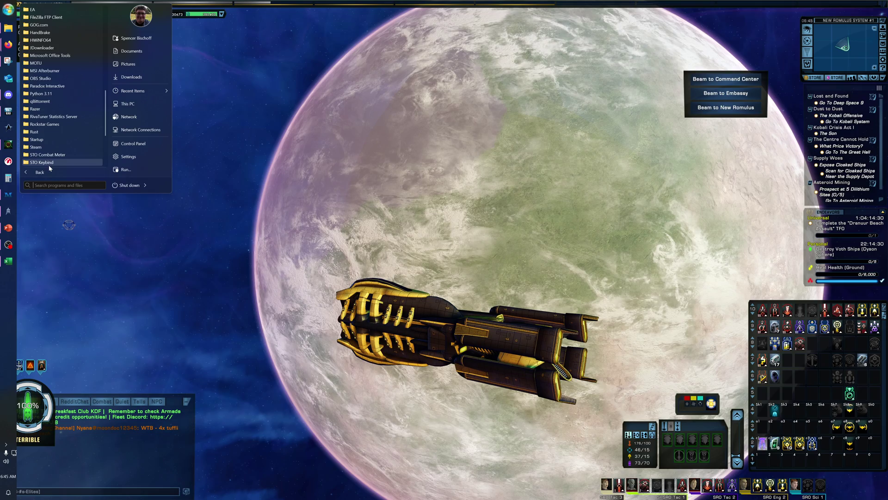
pyautogui.click(53, 163)
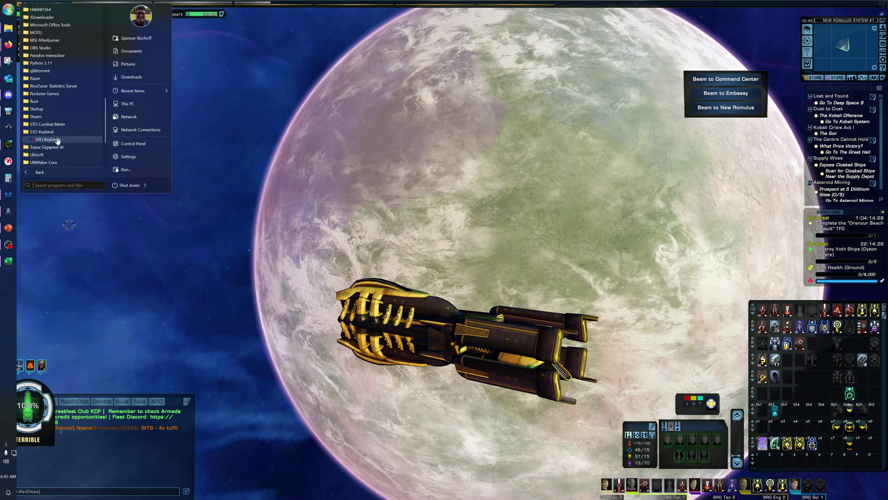
pyautogui.click(56, 141)
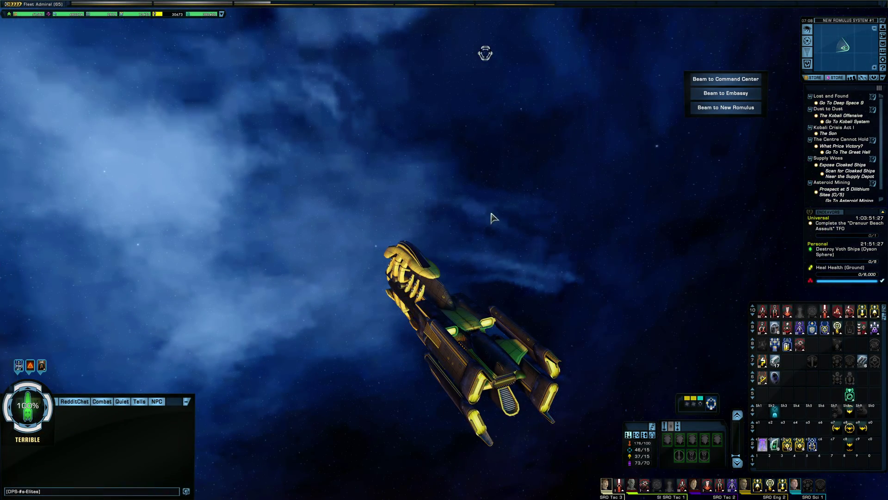
# In Star Trek Online, rearrange the HUD so Big Personal Tray #1 sits just right of the screen's centre
pyautogui.moveTo(489, 216); pyautogui.dragTo(573, 216)
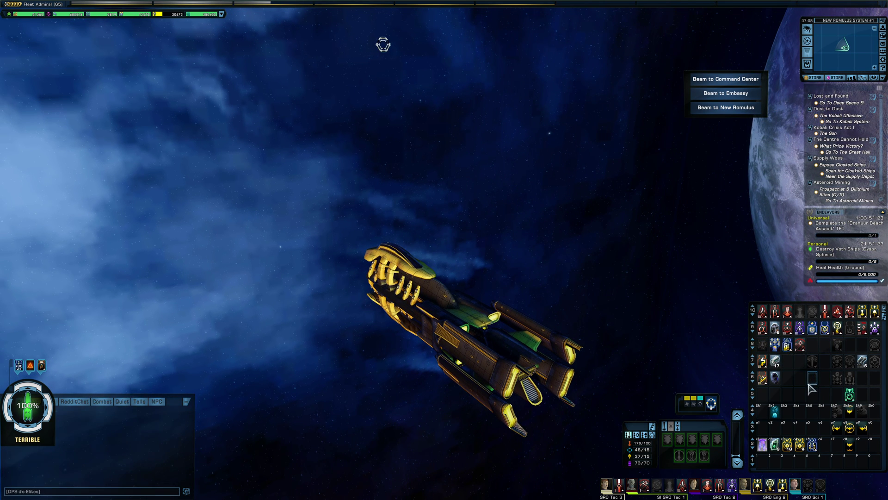
pyautogui.hotkey('ctrl', 'F12')
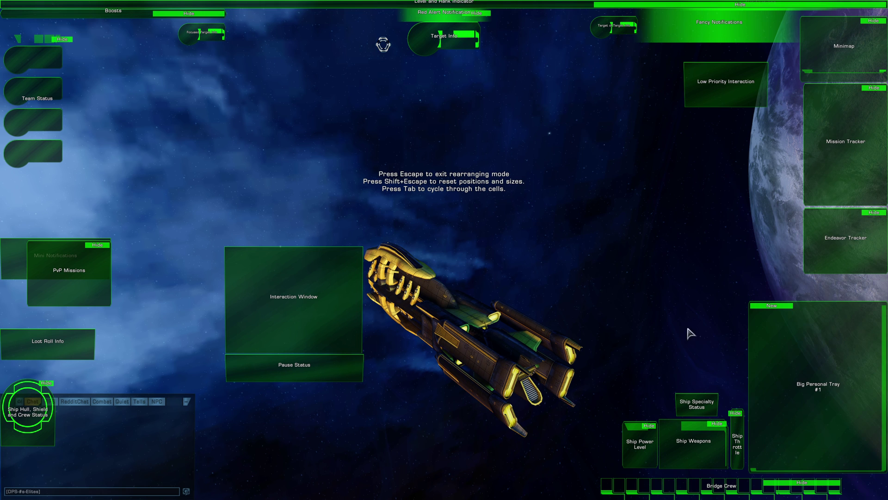
pyautogui.moveTo(778, 348); pyautogui.dragTo(565, 238)
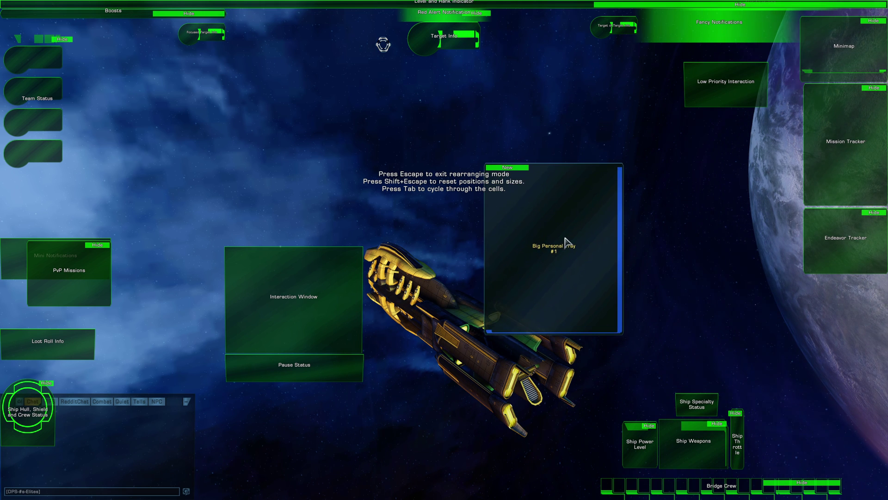
pyautogui.press('Escape')
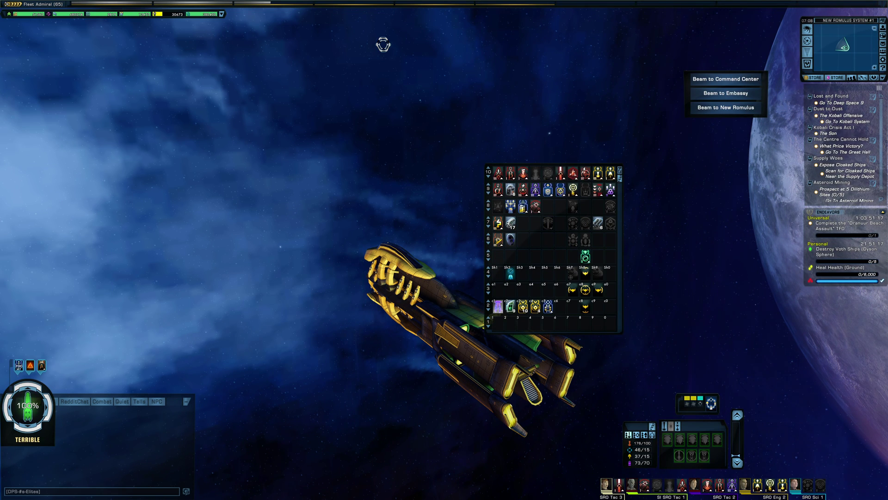
# Switch to STO Key Binds, place its window beside the ability tray, and bring up the Keybind Goals note in Notepad
pyautogui.hotkey('alt', 'Tab')
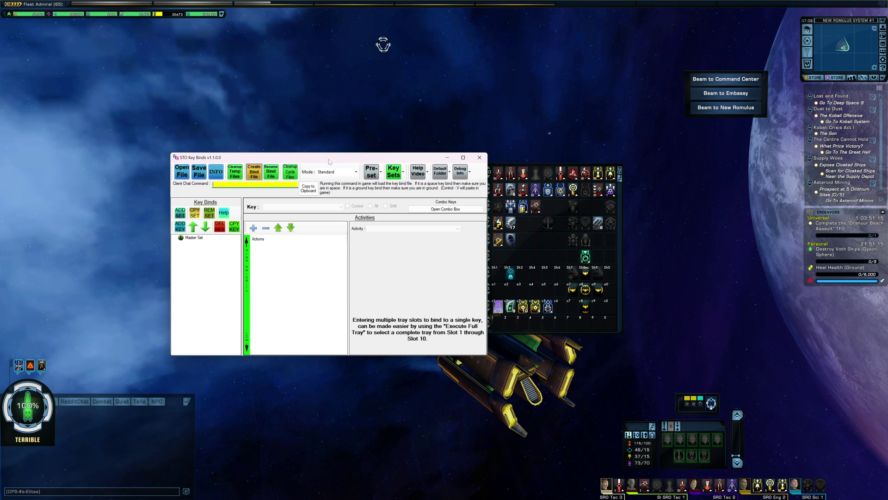
pyautogui.moveTo(330, 162); pyautogui.dragTo(293, 171)
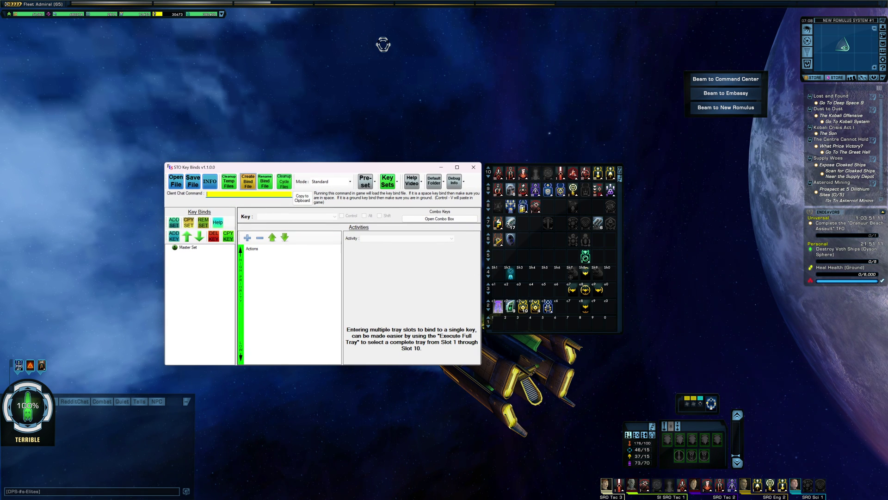
pyautogui.hotkey('alt', 'Tab')
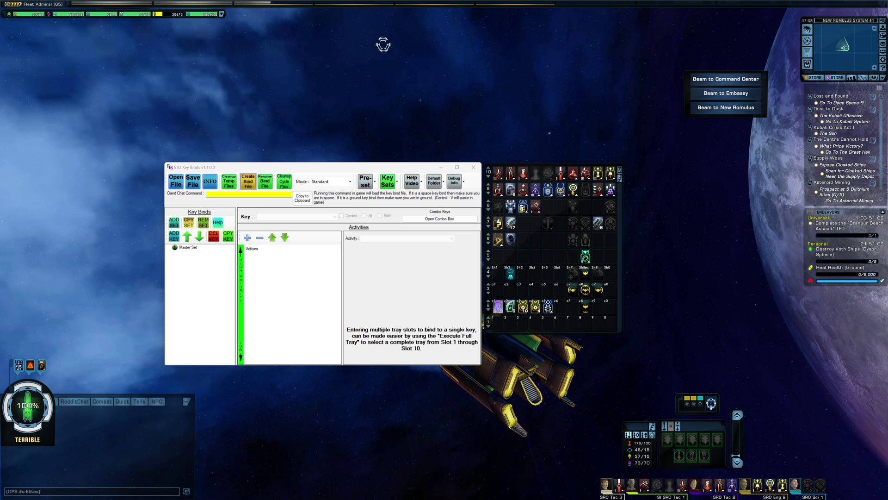
pyautogui.hotkey('alt', 'Tab')
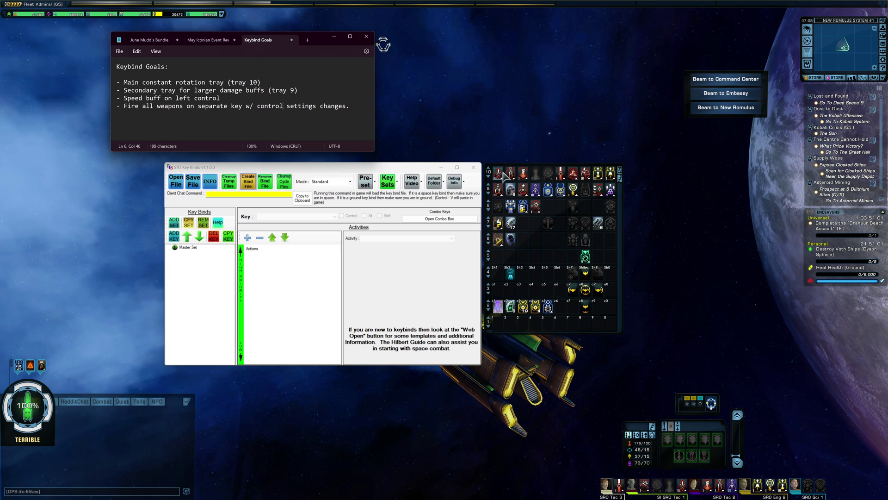
# Examine the tray abilities against the written keybind goals, highlight "Fire all weapons" in the note, and move the note out of view
pyautogui.moveTo(500, 174)
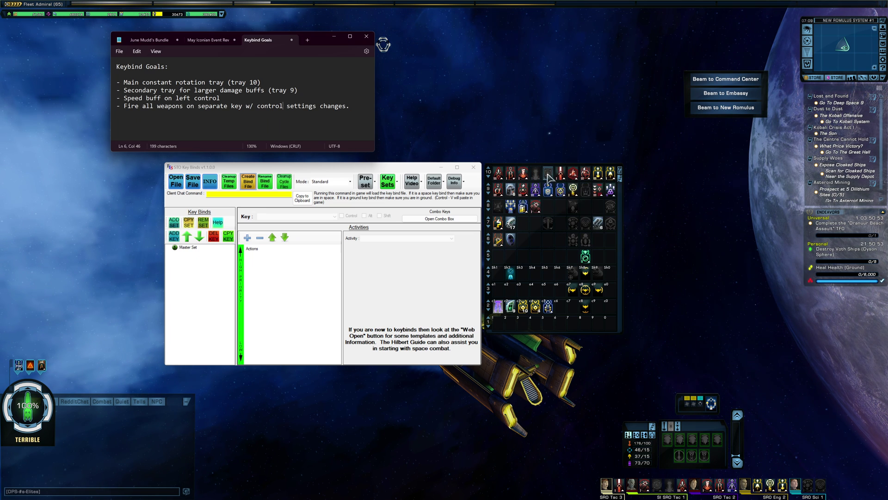
pyautogui.moveTo(548, 177)
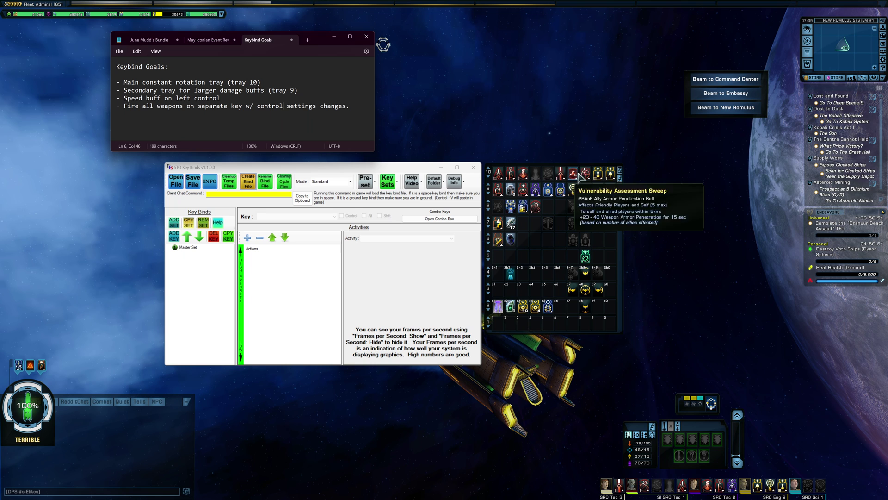
pyautogui.moveTo(599, 174)
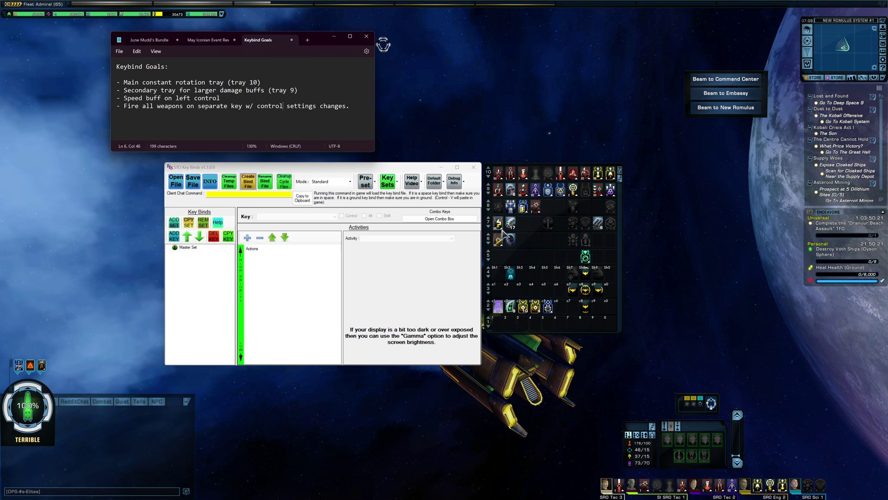
pyautogui.moveTo(499, 228)
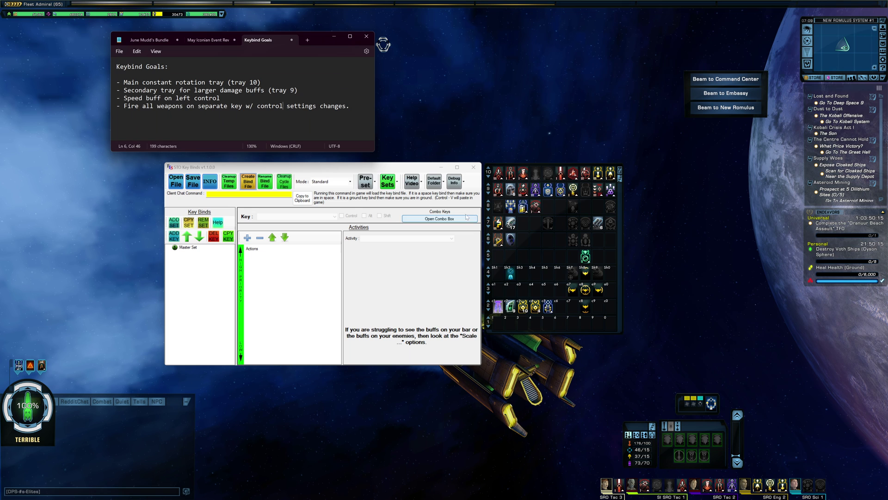
pyautogui.moveTo(183, 106); pyautogui.dragTo(128, 110)
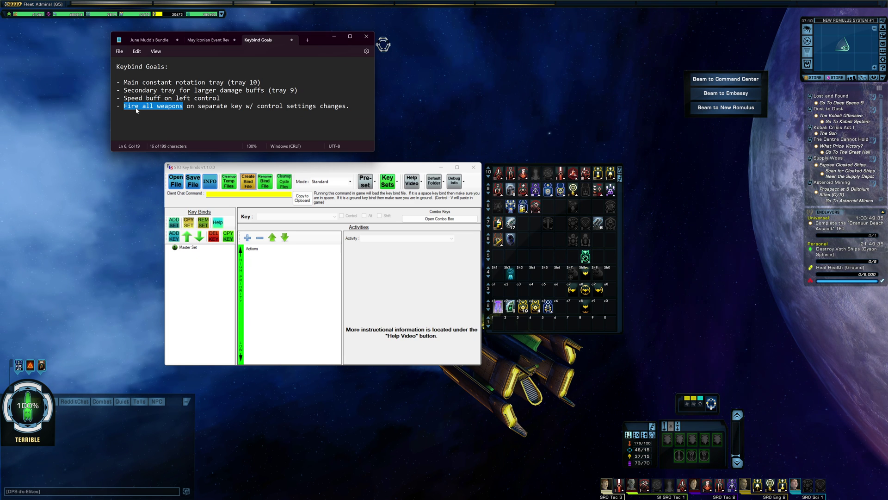
pyautogui.moveTo(319, 39); pyautogui.dragTo(0, 64)
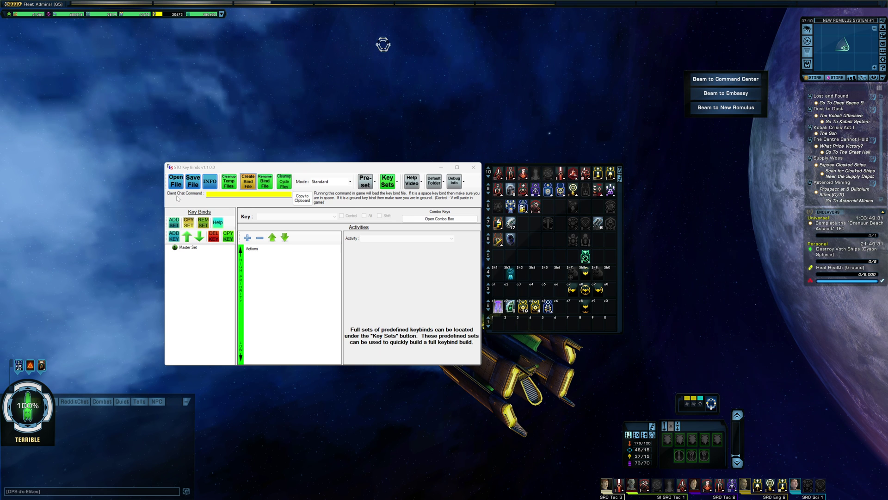
# Add a new keybind to the Master Set and assign it to Key F
pyautogui.moveTo(250, 170); pyautogui.dragTo(249, 158)
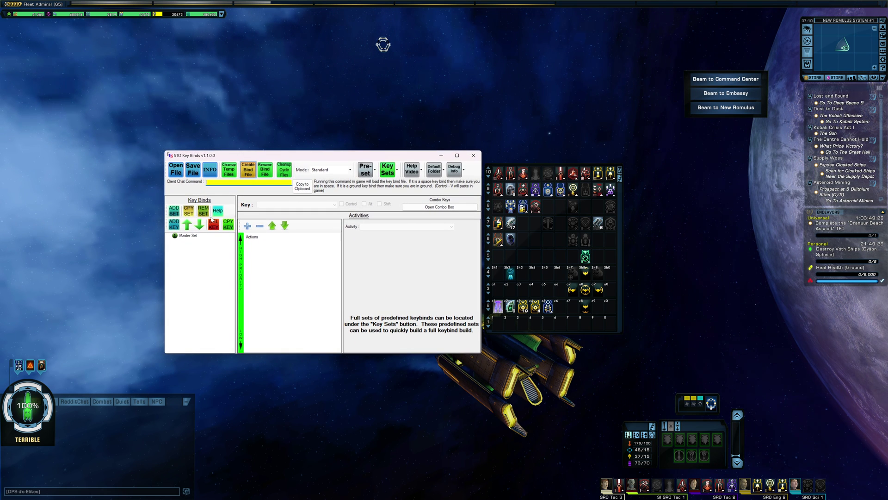
pyautogui.click(178, 227)
pyautogui.click(185, 242)
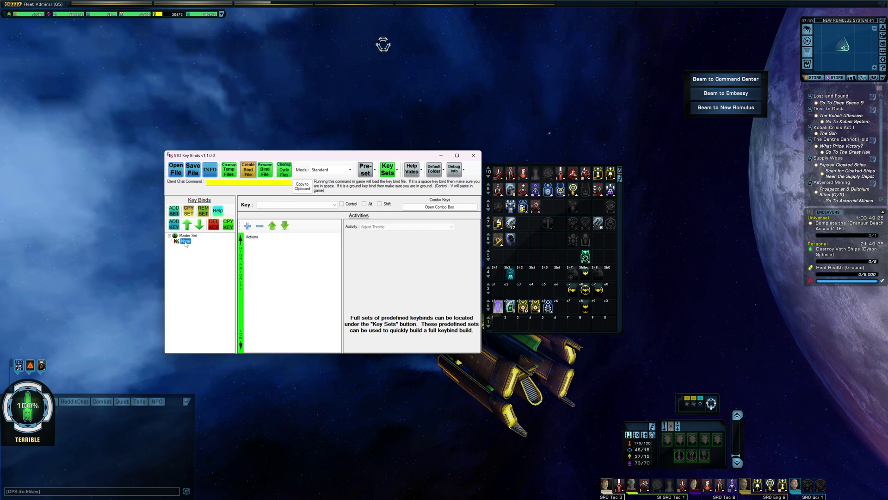
pyautogui.click(269, 208)
pyautogui.scroll(-8, 297, 259)
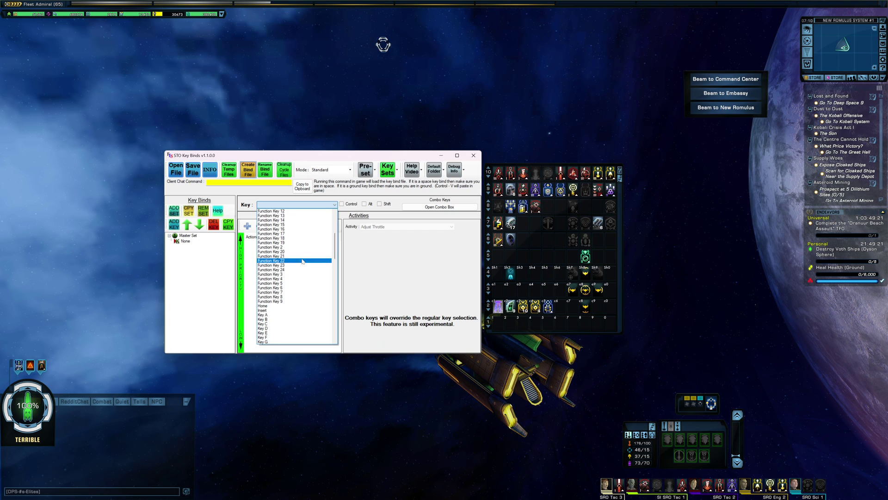
pyautogui.click(304, 327)
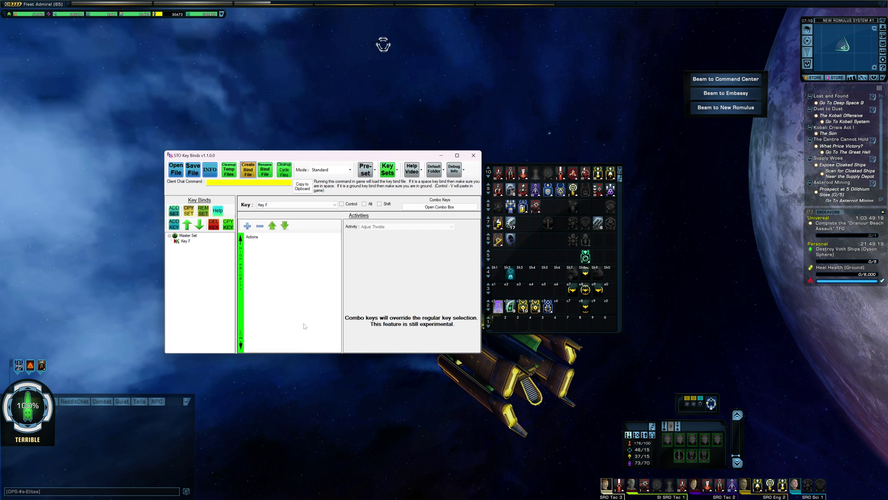
# Add an Execute Full Tray action for tray 10 to the Key F keybind
pyautogui.click(249, 229)
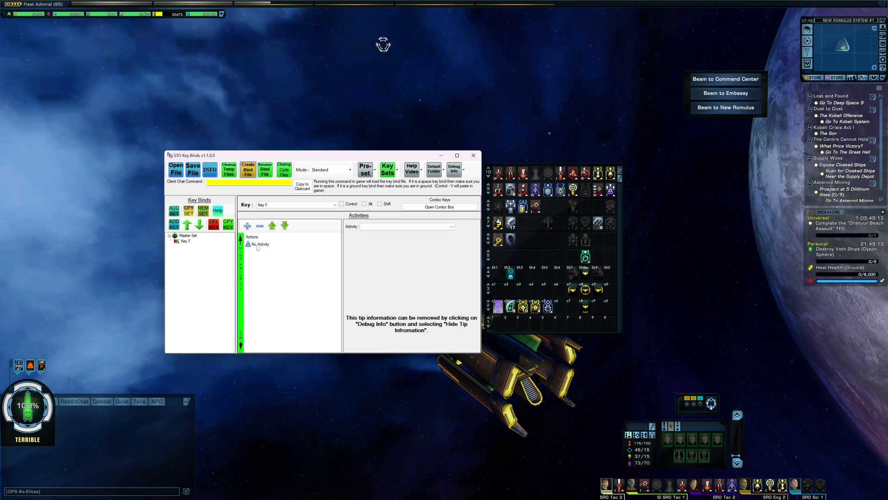
pyautogui.click(383, 226)
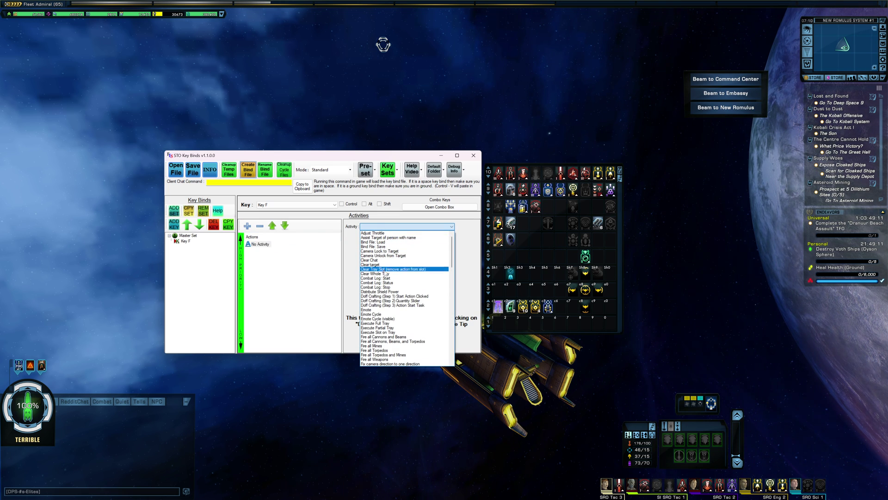
pyautogui.click(386, 309)
pyautogui.click(369, 238)
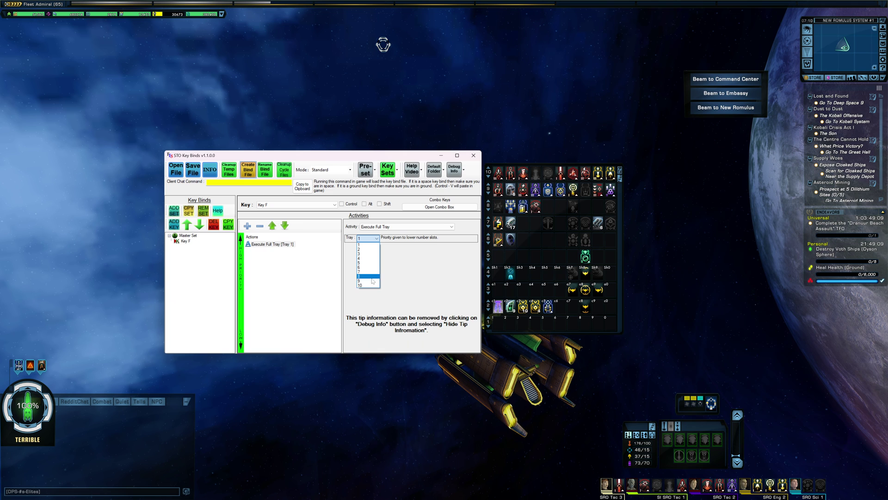
pyautogui.click(373, 287)
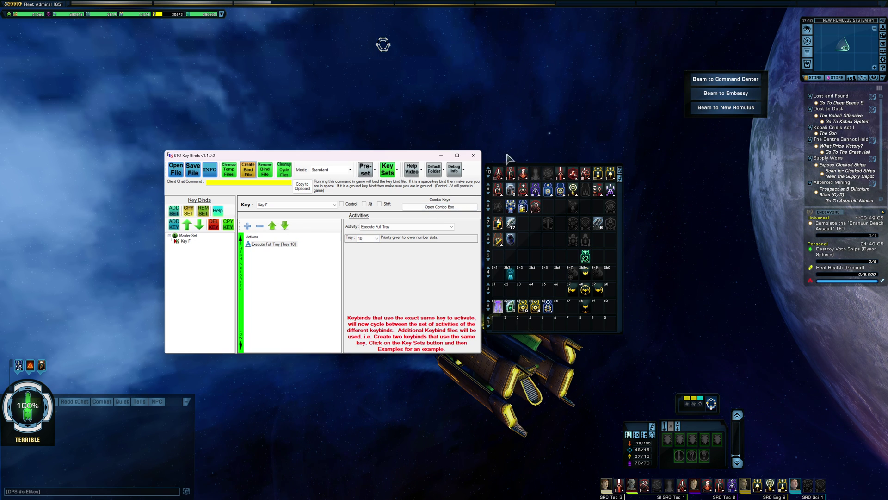
pyautogui.moveTo(600, 182)
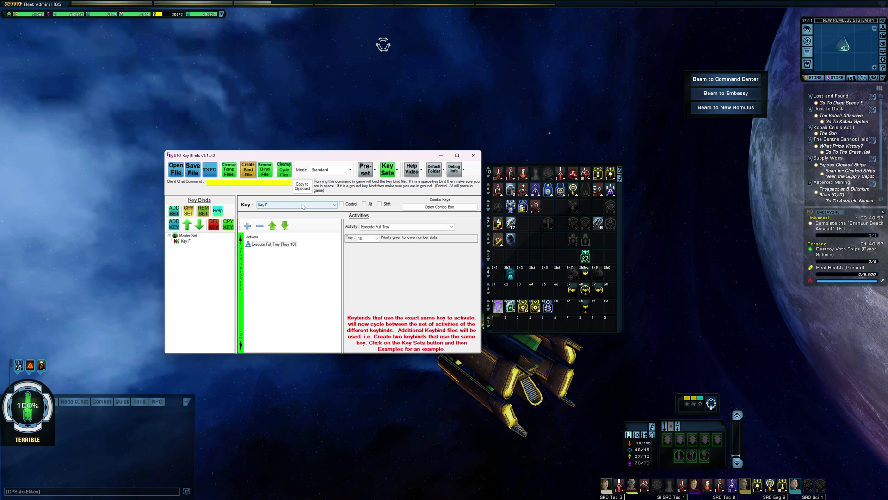
# Add a second keybind to the Master Set and assign it to Key G
pyautogui.click(175, 224)
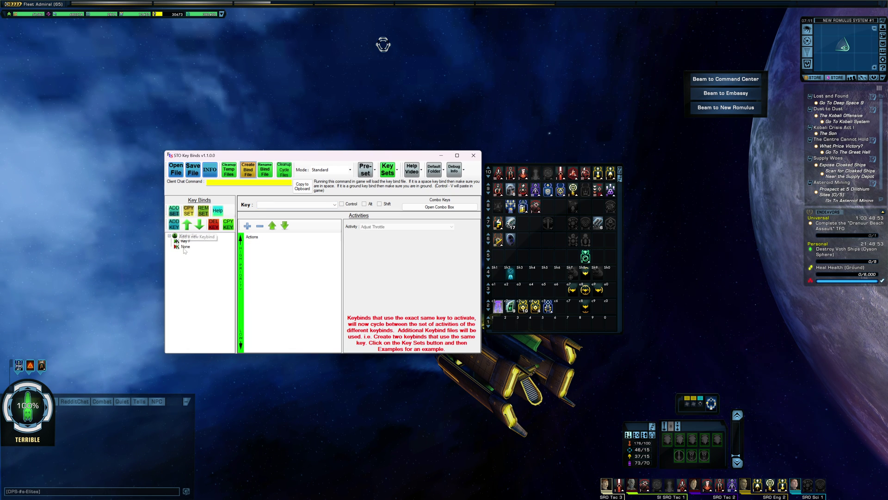
pyautogui.click(311, 207)
pyautogui.scroll(-9, 295, 272)
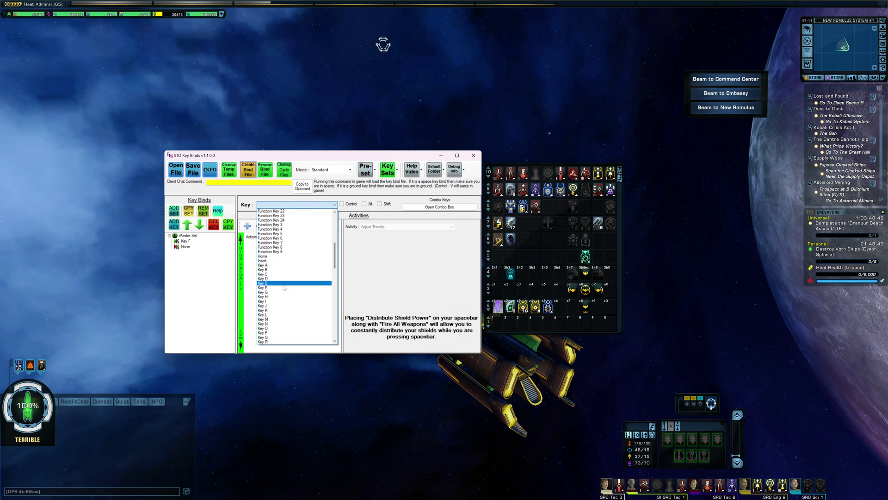
pyautogui.click(263, 296)
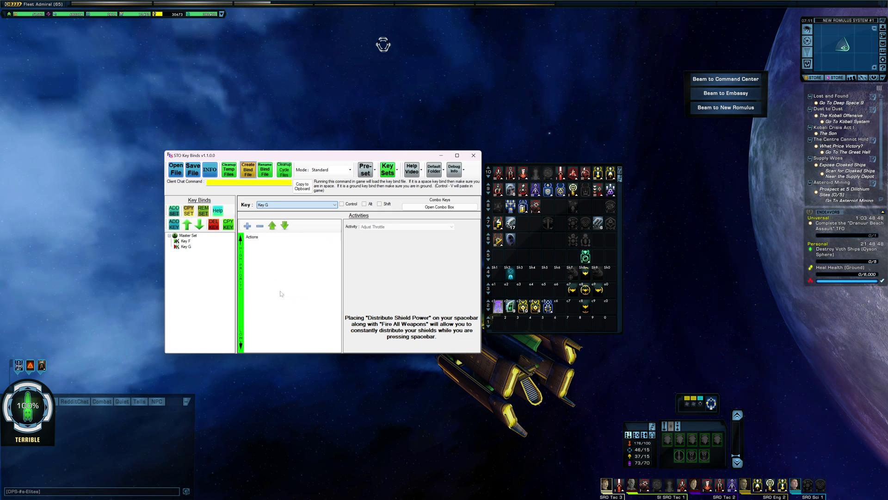
# Add an Execute Full Tray action for tray 9 to the Key G keybind
pyautogui.click(246, 226)
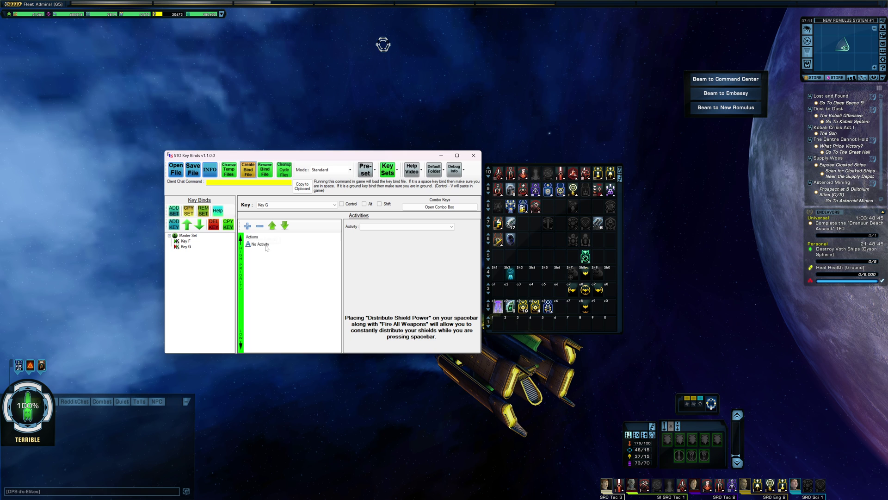
pyautogui.click(383, 227)
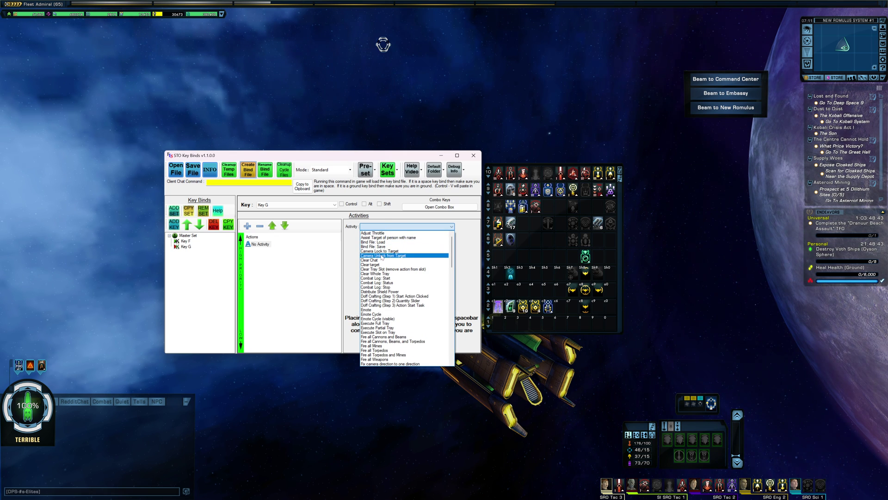
pyautogui.click(375, 323)
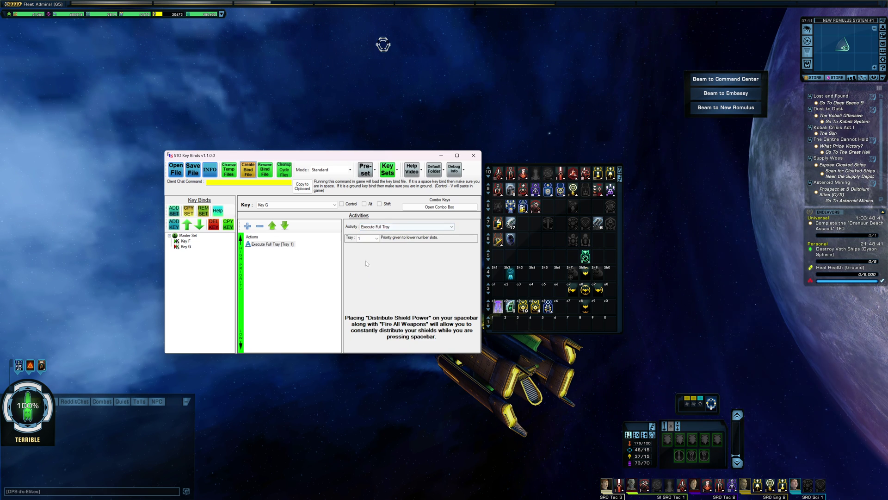
pyautogui.click(368, 238)
pyautogui.click(360, 281)
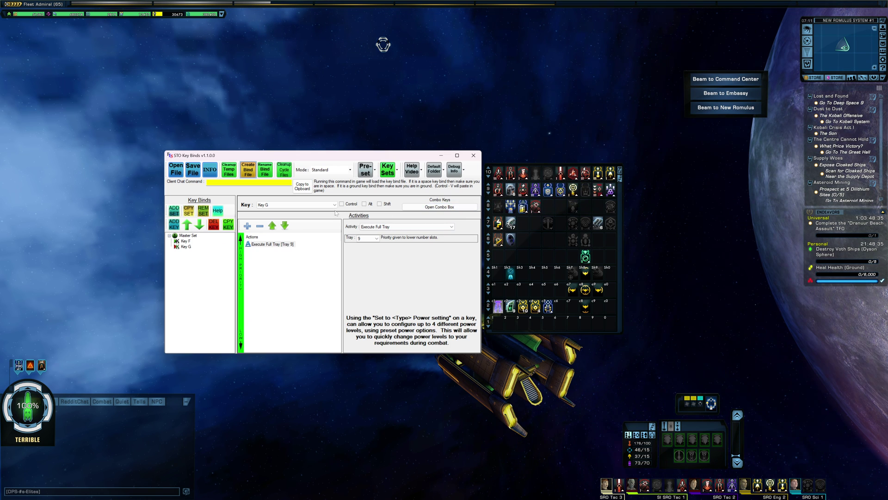
pyautogui.click(186, 246)
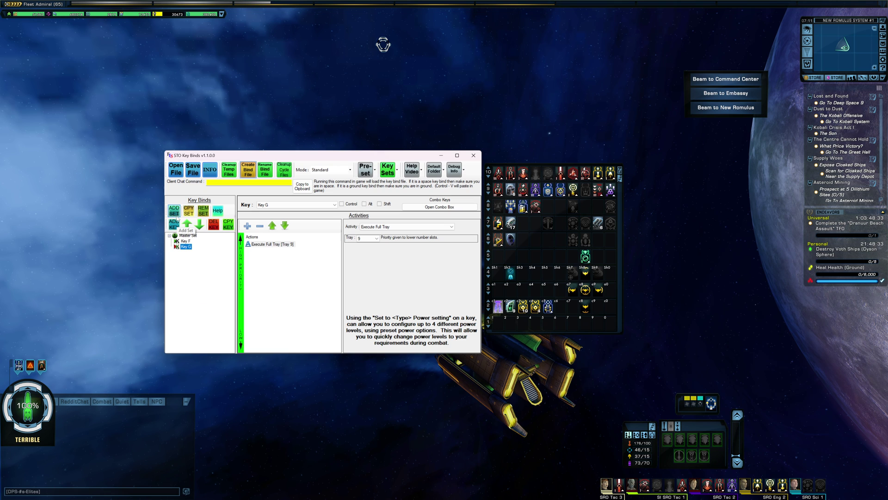
# Add a third keybind to the Master Set and assign it to Spacebar with the Shift modifier
pyautogui.click(175, 225)
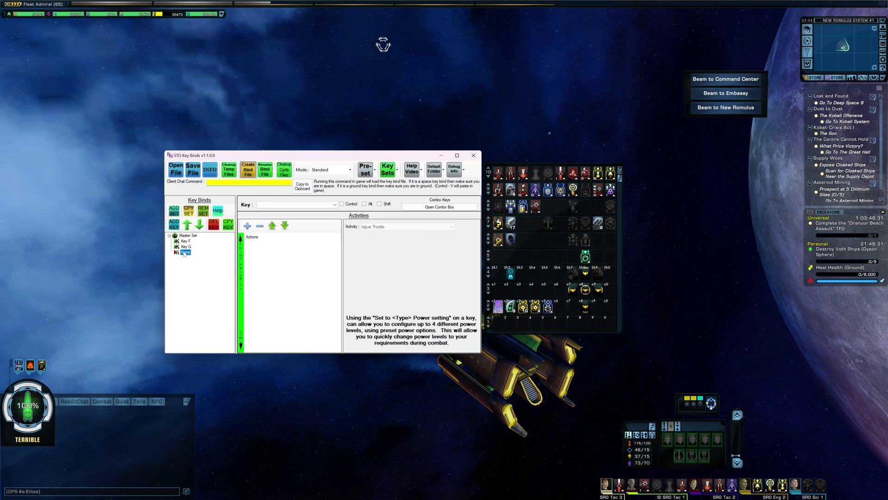
pyautogui.click(313, 207)
pyautogui.scroll(-8, 295, 276)
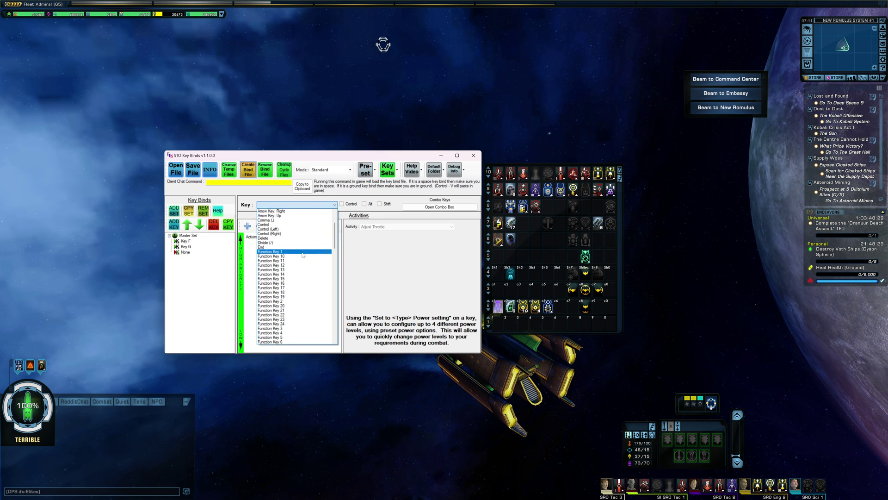
pyautogui.scroll(-12, 295, 276)
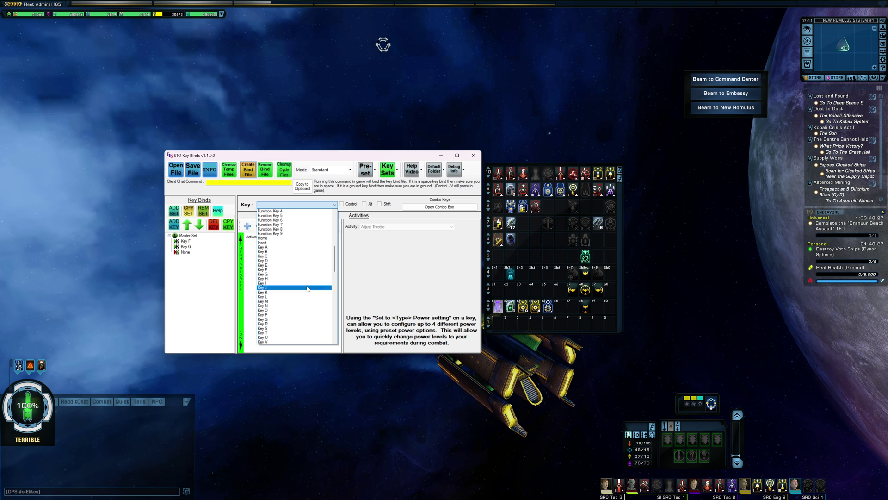
pyautogui.scroll(-7, 292, 304)
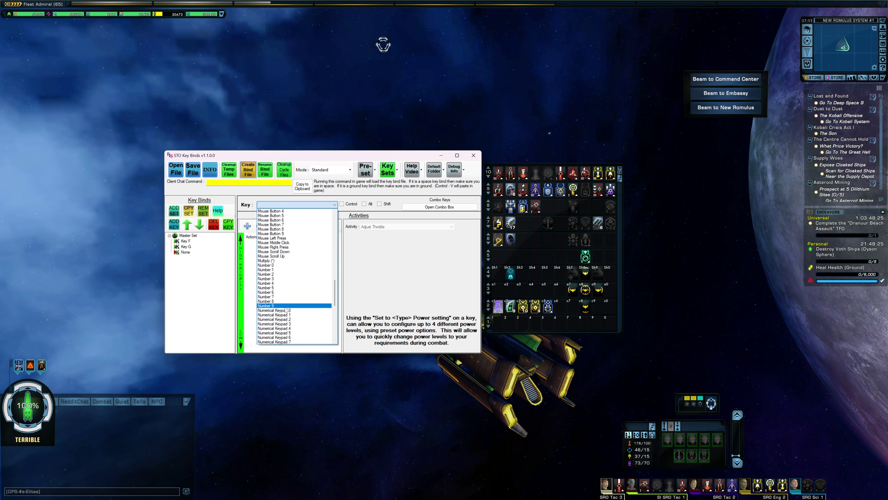
pyautogui.scroll(-1, 283, 311)
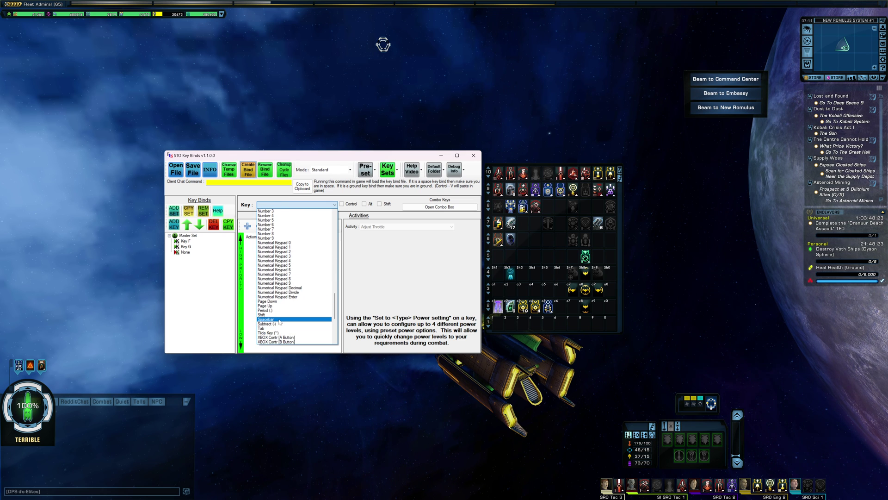
pyautogui.click(281, 323)
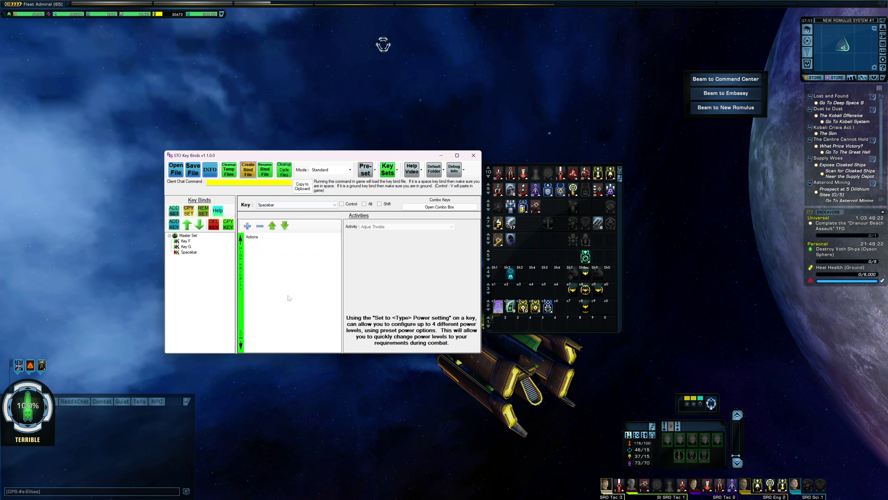
pyautogui.click(380, 204)
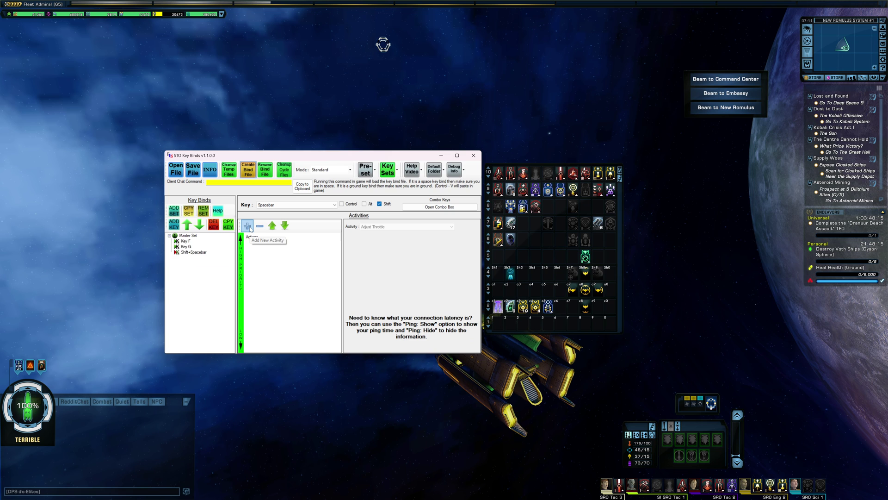
# Add a Fire all Cannons and Beams action to the Shift+Spacebar keybind
pyautogui.click(248, 226)
pyautogui.click(374, 227)
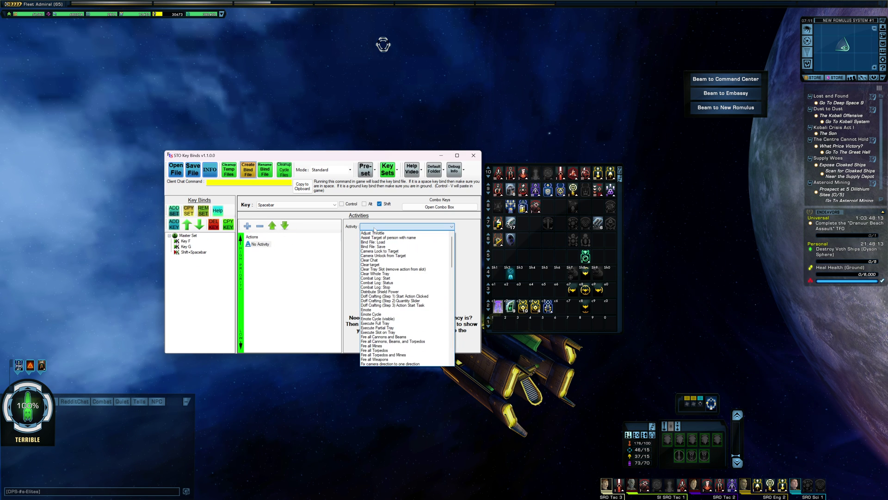
pyautogui.click(267, 244)
pyautogui.click(375, 226)
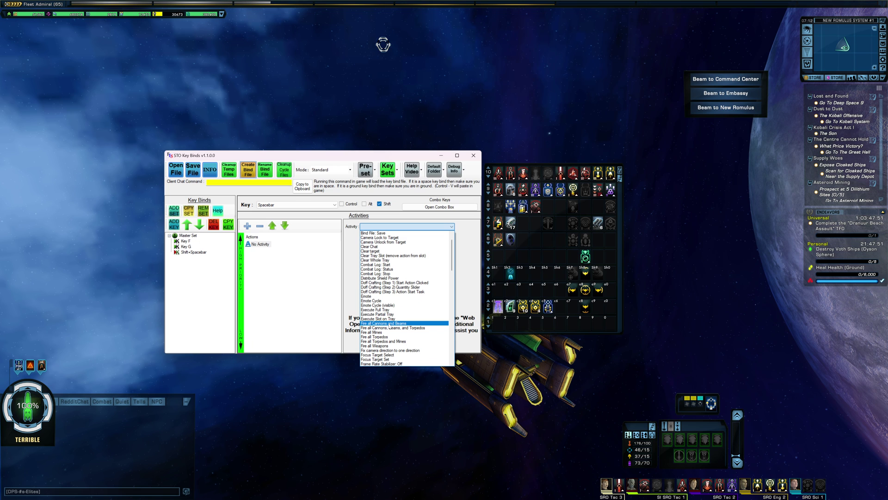
pyautogui.click(391, 323)
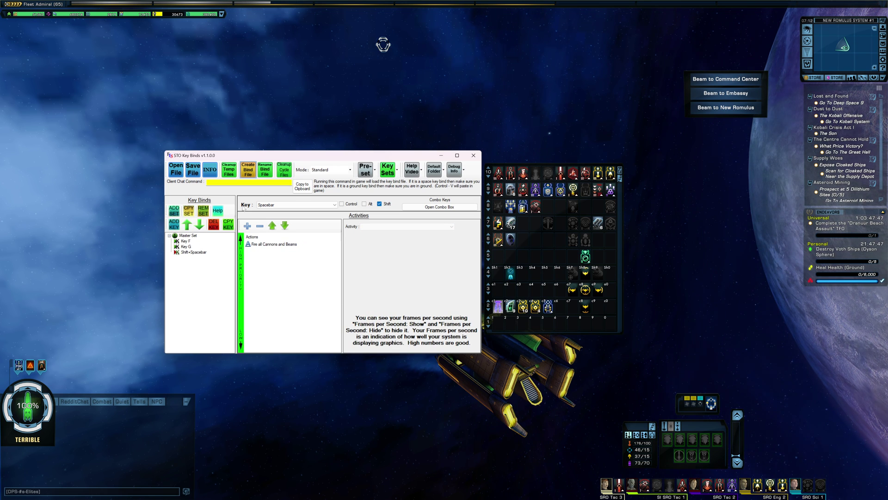
# Switch to Star Trek Online, examine the Auto attack setting in the space Controls options, and close the options
pyautogui.click(441, 156)
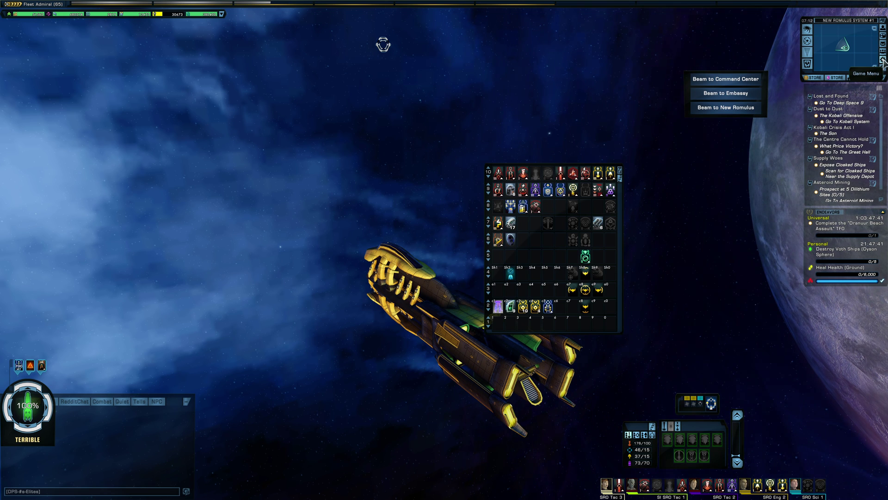
pyautogui.click(883, 63)
pyautogui.click(313, 184)
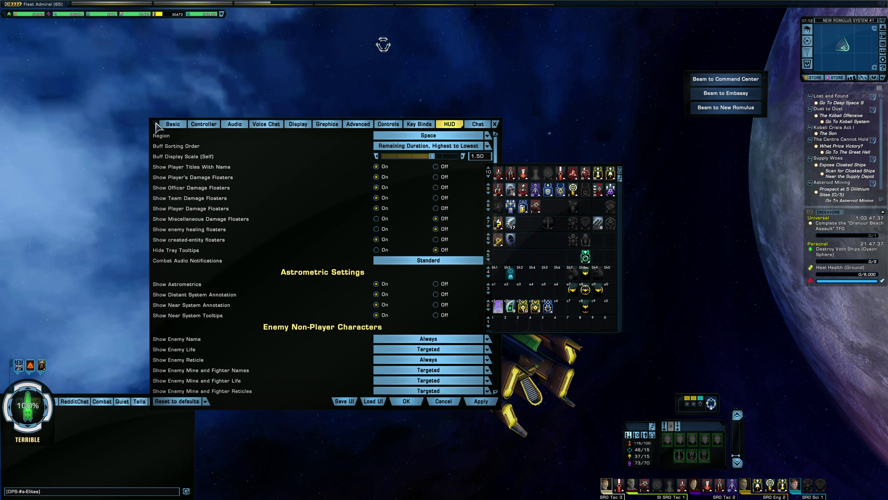
pyautogui.moveTo(156, 127); pyautogui.dragTo(137, 108)
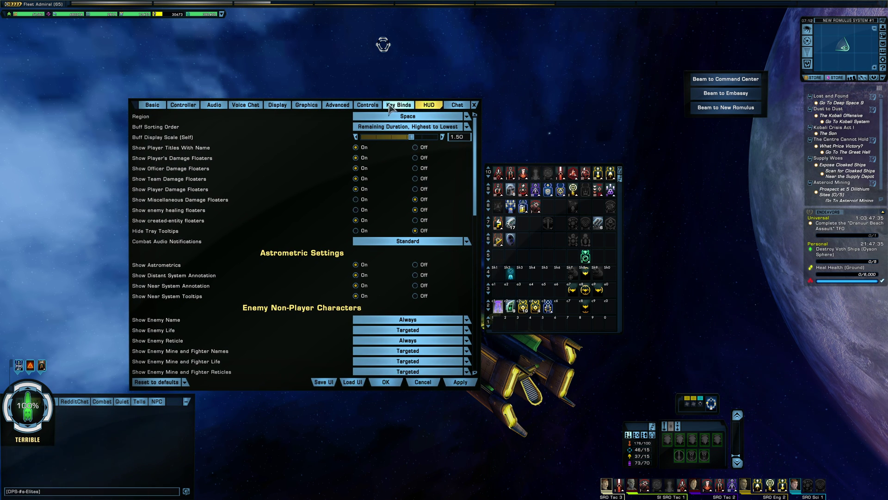
pyautogui.click(369, 105)
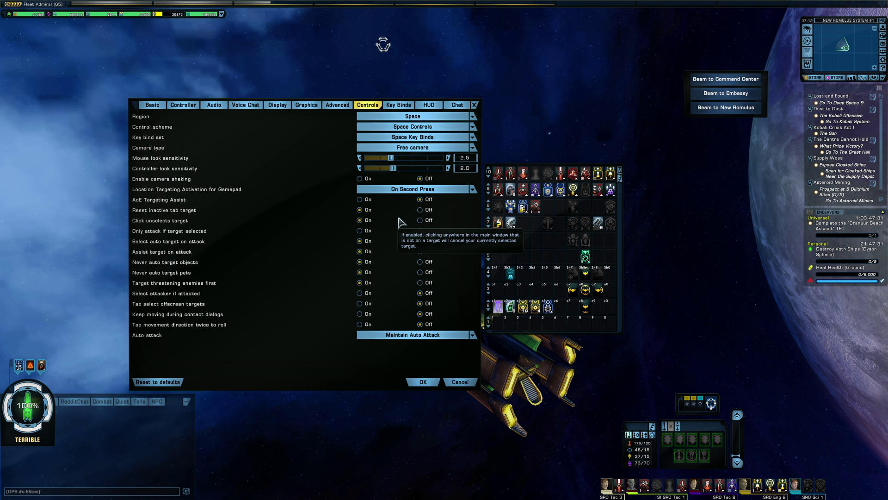
pyautogui.click(417, 340)
pyautogui.click(380, 384)
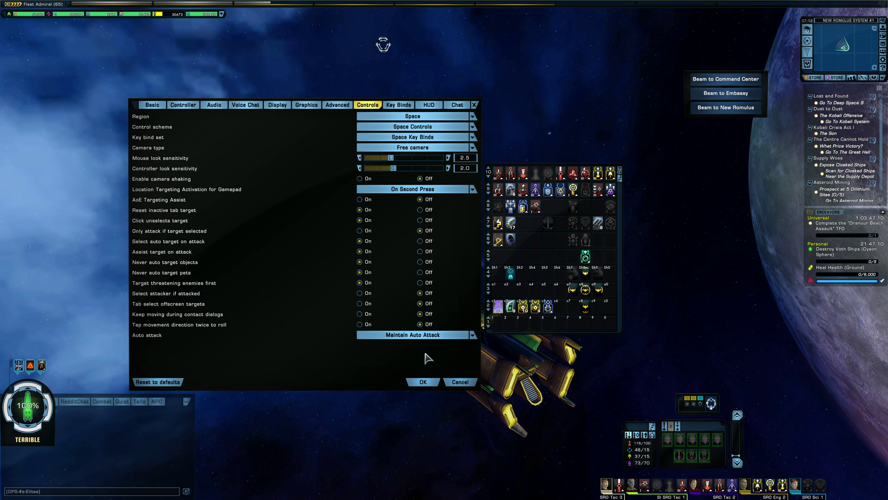
pyautogui.click(423, 382)
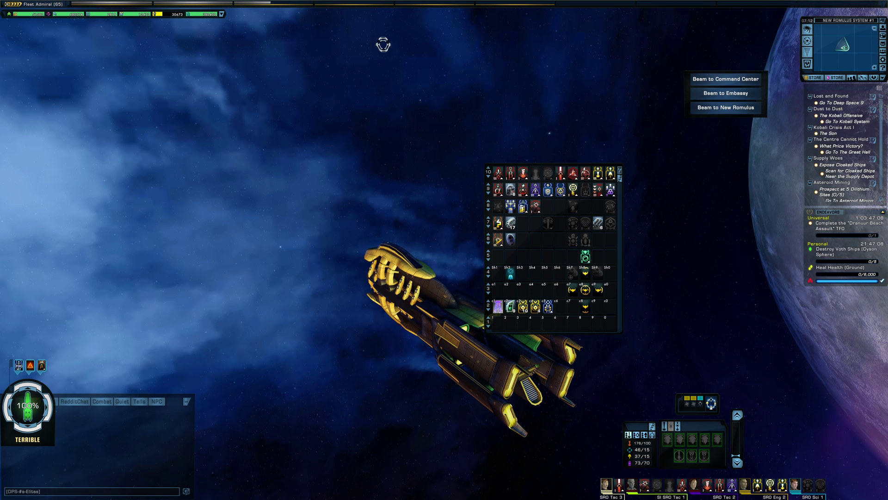
# Switch back to STO Key Binds and review the action assigned to the Shift+Spacebar keybind
pyautogui.hotkey('alt', 'Tab')
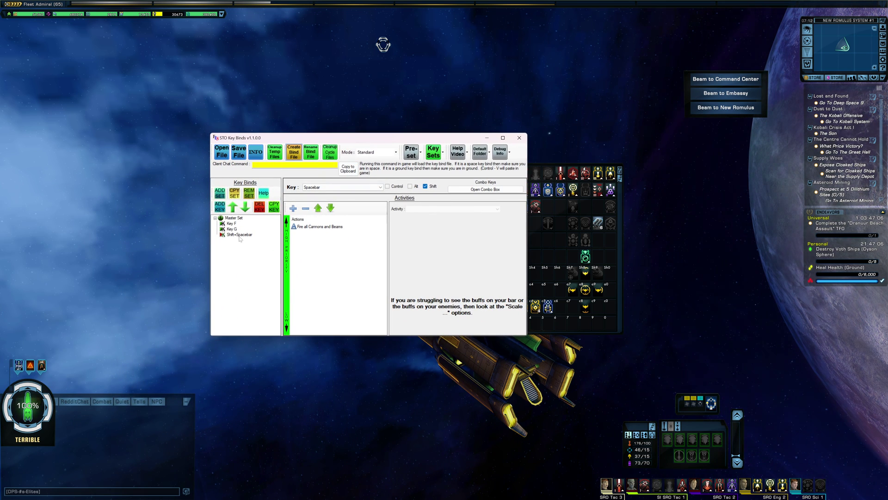
pyautogui.click(240, 234)
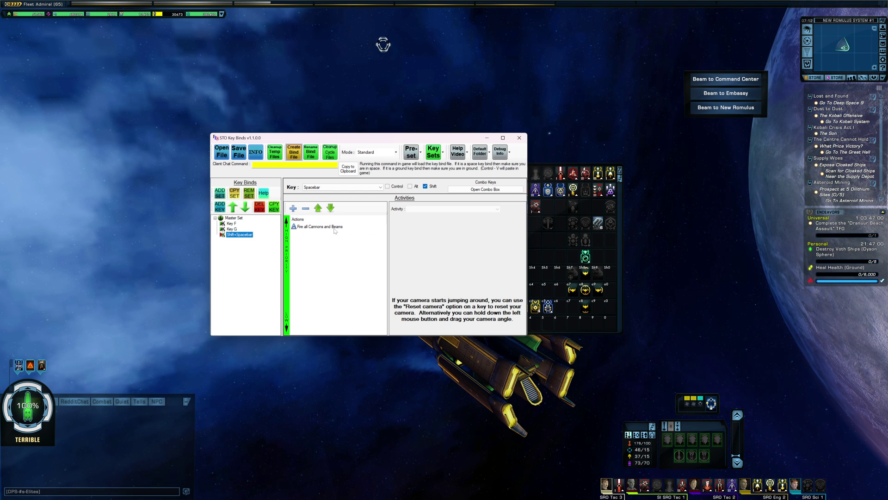
pyautogui.click(312, 227)
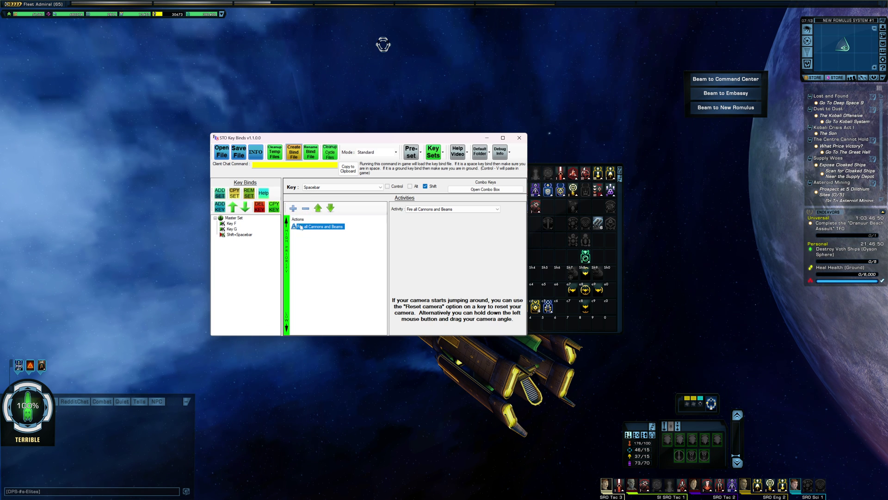
# Add another keybind to the Master Set and assign it to Control (Left)
pyautogui.click(221, 206)
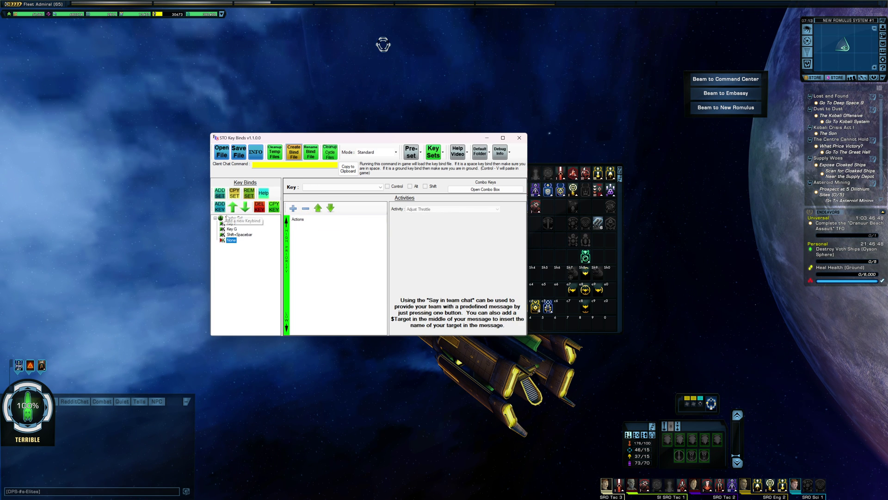
pyautogui.click(340, 187)
pyautogui.scroll(-2, 347, 232)
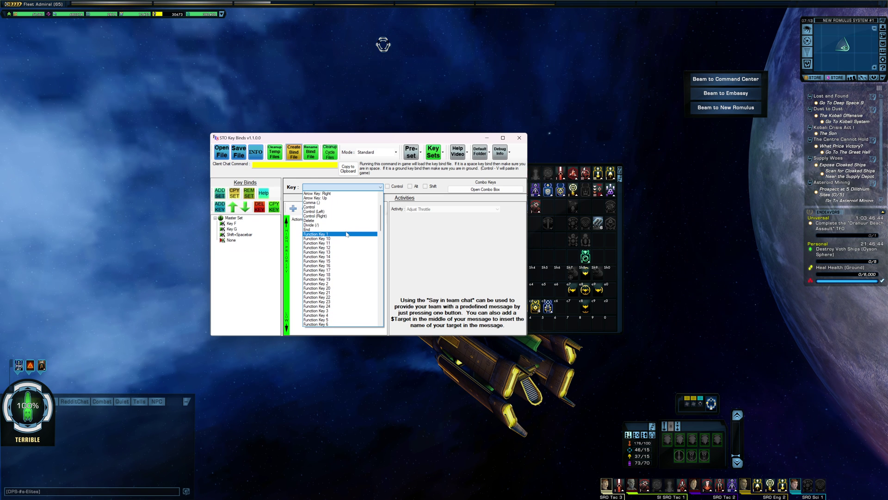
pyautogui.click(331, 215)
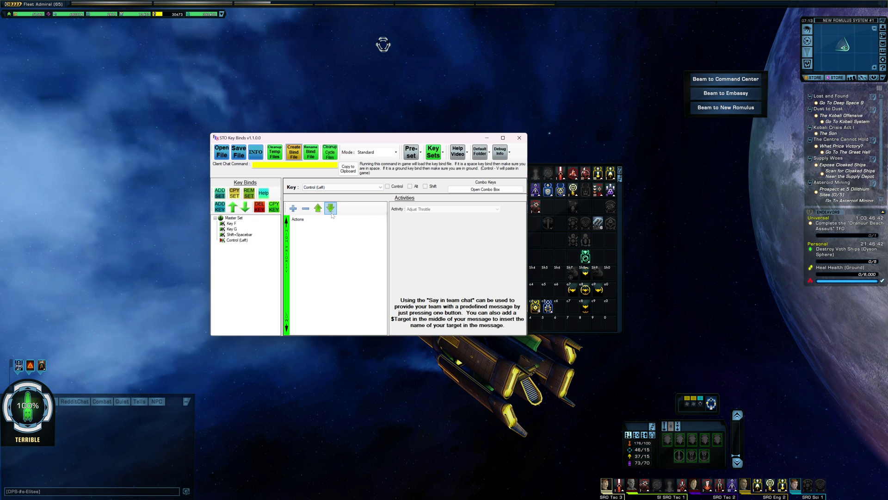
# Add an Execute Slot on Tray action for tray 7, slot 1 to the Control (Left) keybind, moving the window clear of the ability tray
pyautogui.click(293, 208)
pyautogui.click(418, 210)
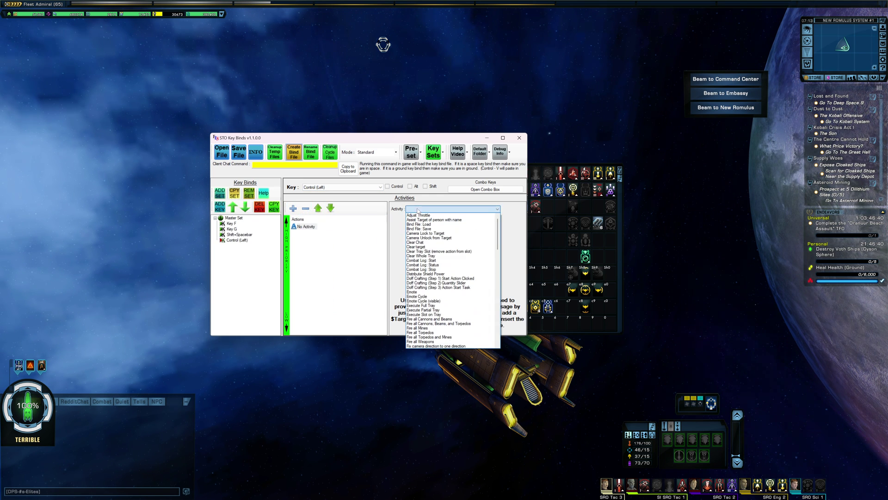
pyautogui.click(439, 141)
pyautogui.moveTo(392, 144); pyautogui.dragTo(347, 154)
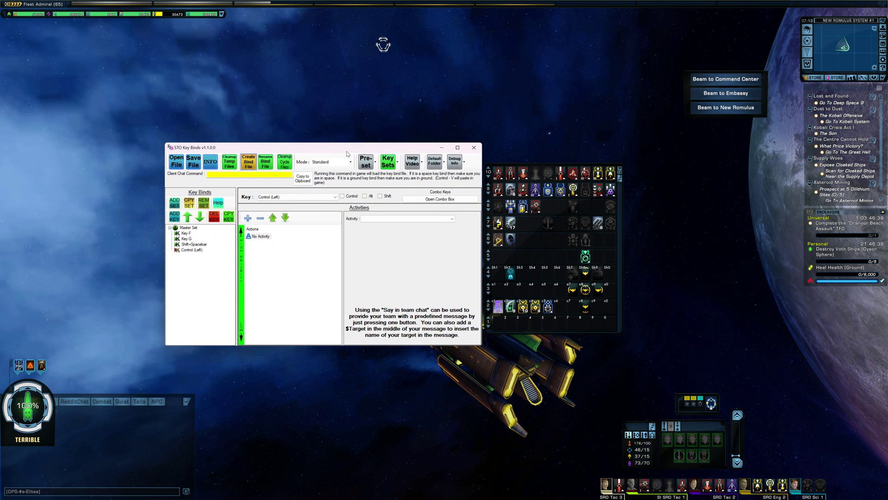
pyautogui.click(377, 220)
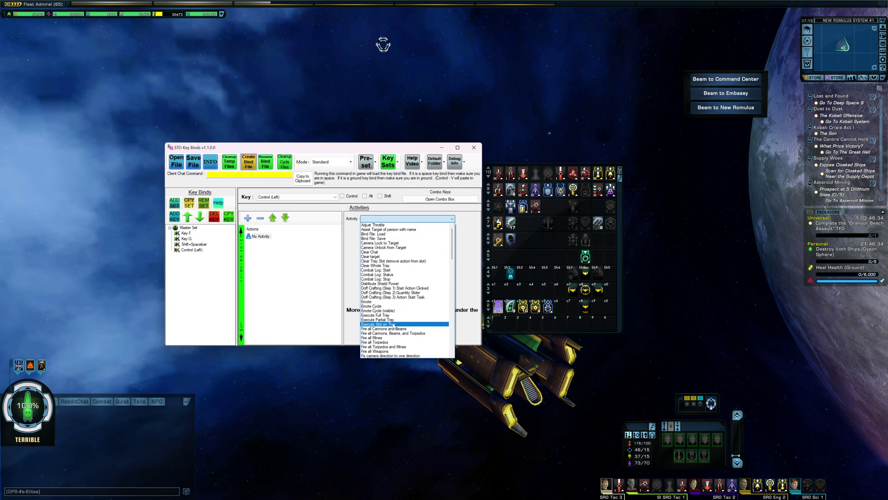
pyautogui.click(388, 324)
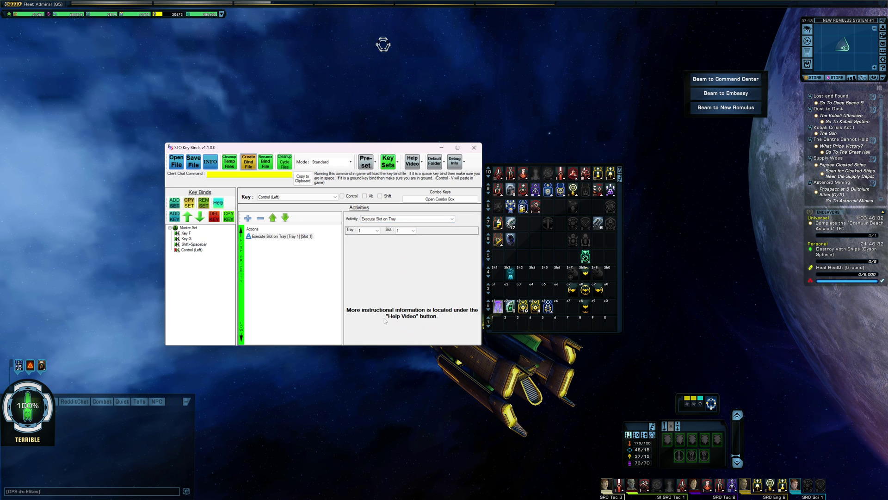
pyautogui.click(369, 231)
pyautogui.click(368, 264)
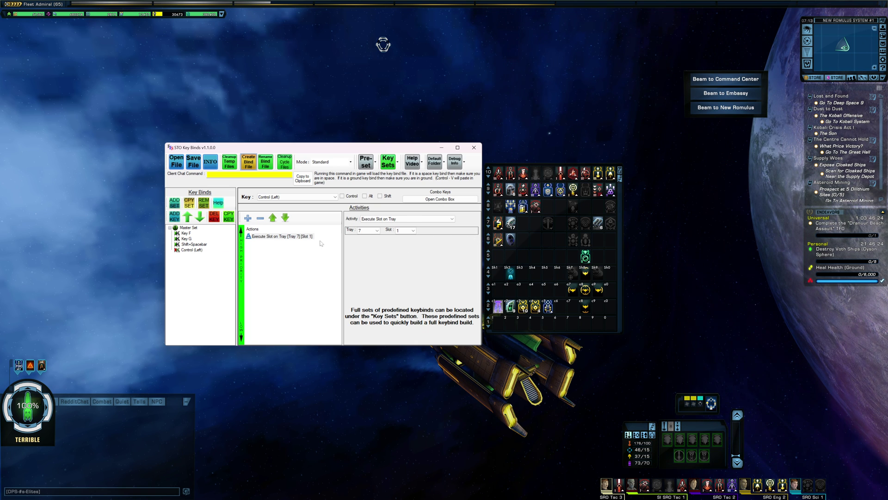
pyautogui.click(396, 219)
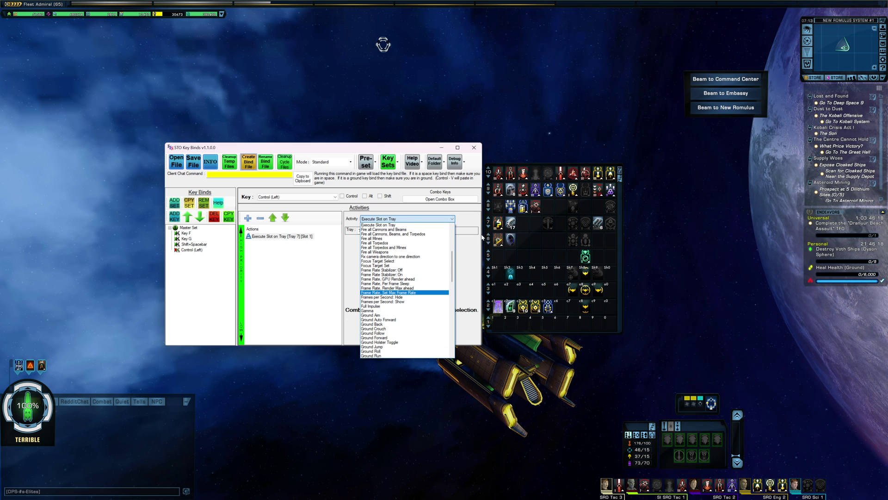
pyautogui.click(467, 254)
pyautogui.click(314, 256)
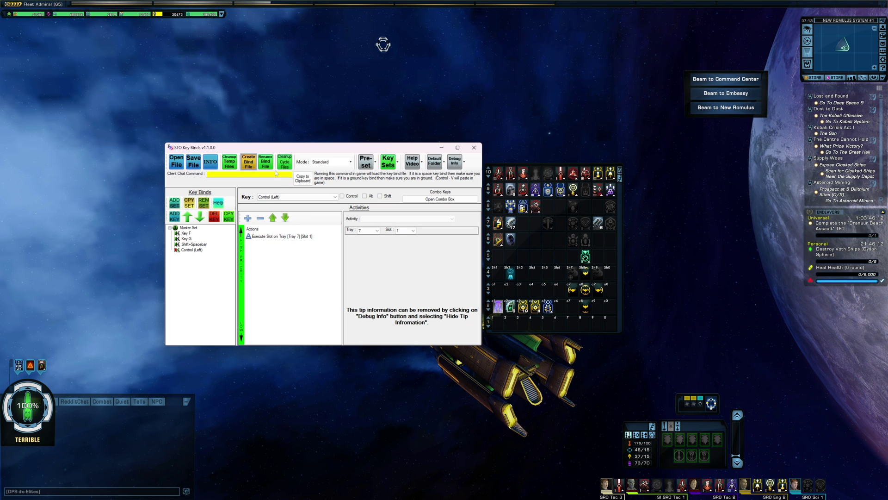
pyautogui.moveTo(306, 152); pyautogui.dragTo(311, 154)
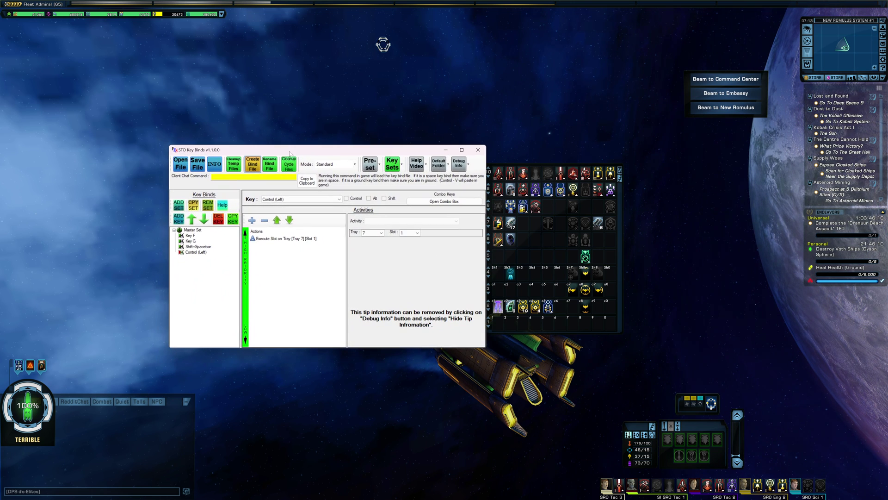
# Check the Keybind Goals note against the created keybinds and the ability tray, returning to STO Key Binds
pyautogui.hotkey('alt', 'Tab')
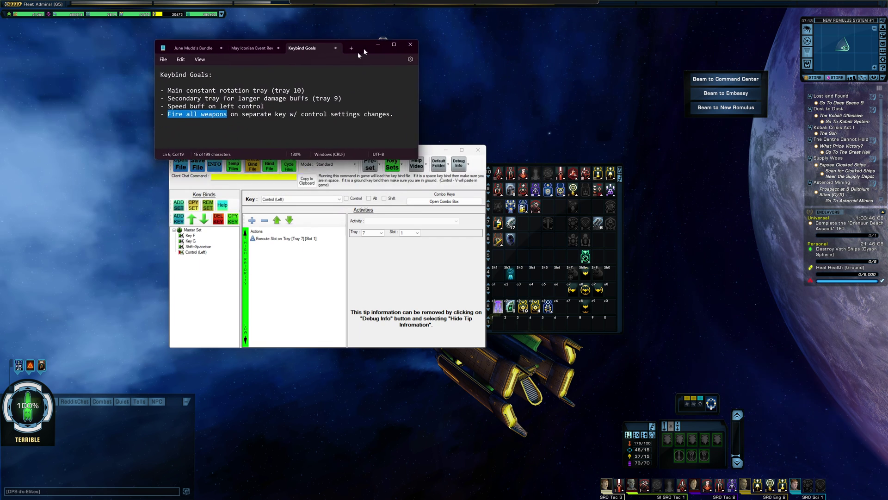
pyautogui.hotkey('alt', 'Tab')
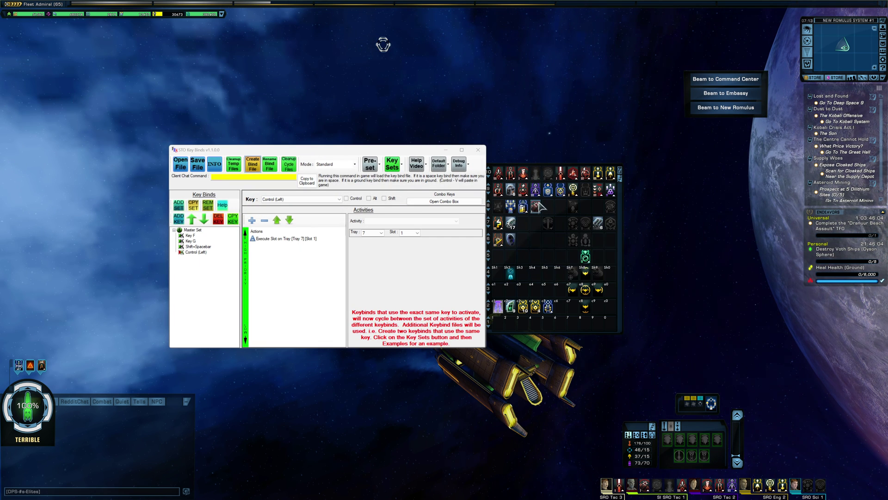
pyautogui.moveTo(535, 208); pyautogui.dragTo(610, 194)
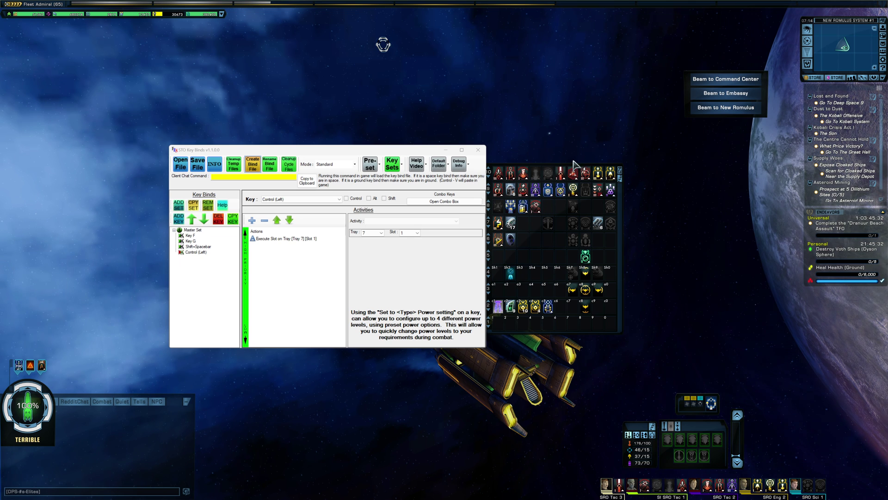
# Create the bind file for the Master Set and copy its client chat command to the clipboard
pyautogui.moveTo(346, 151); pyautogui.dragTo(459, 124)
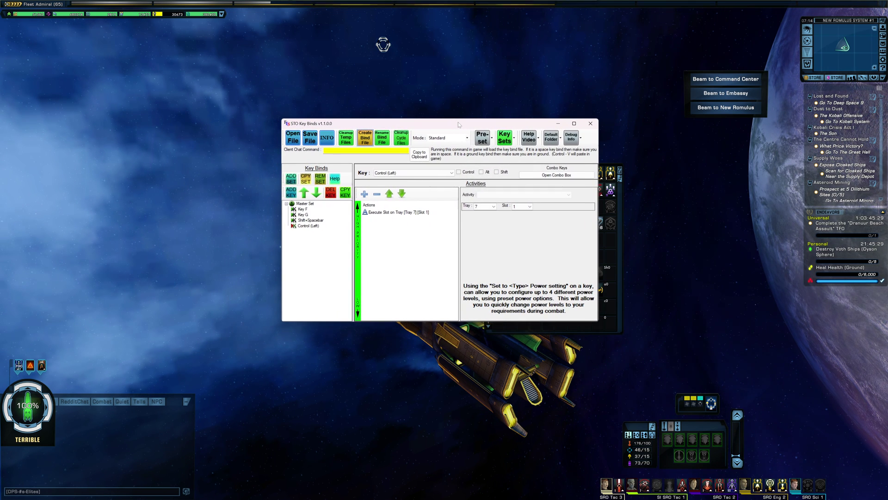
pyautogui.click(365, 139)
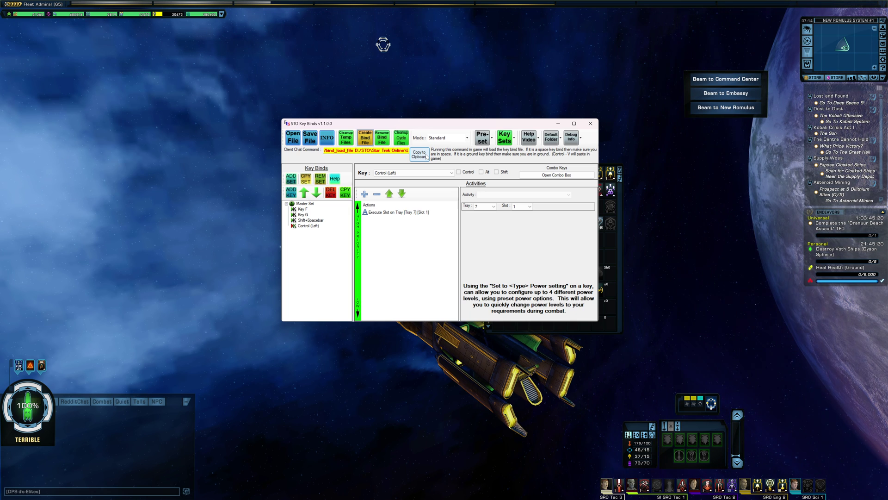
pyautogui.click(427, 156)
# Switch to Star Trek Online, move the chat window toward mid-screen, and run the copied bind file load command in chat
pyautogui.click(178, 414)
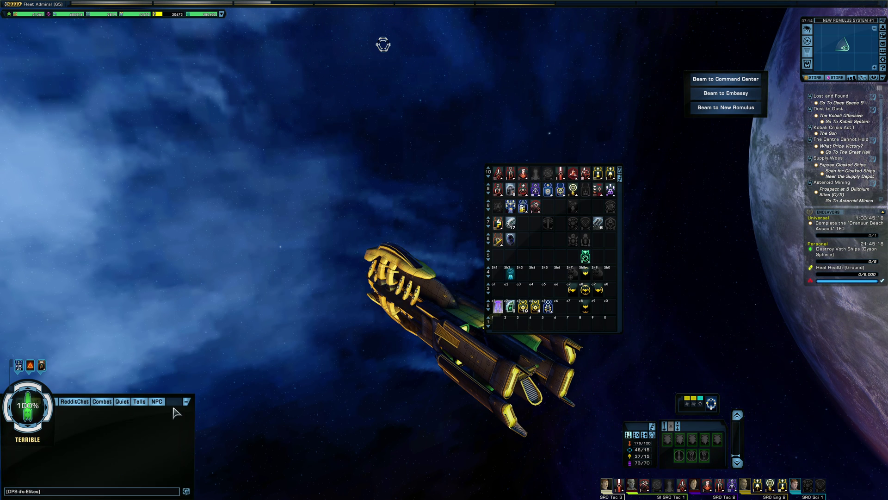
pyautogui.moveTo(187, 399); pyautogui.dragTo(300, 248)
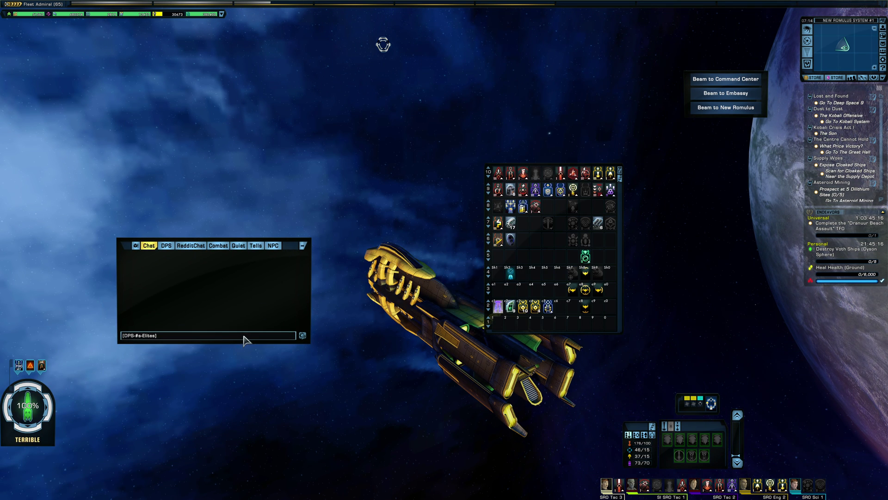
pyautogui.hotkey('ctrl', 'v')
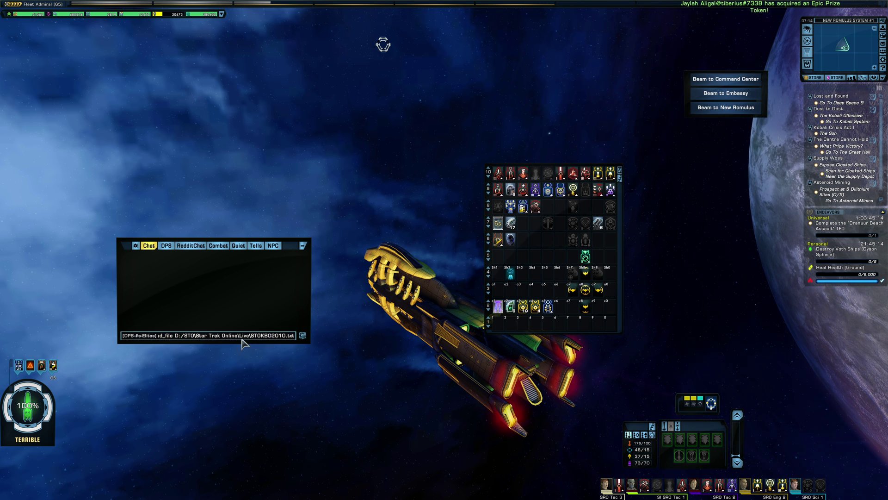
pyautogui.press('Return')
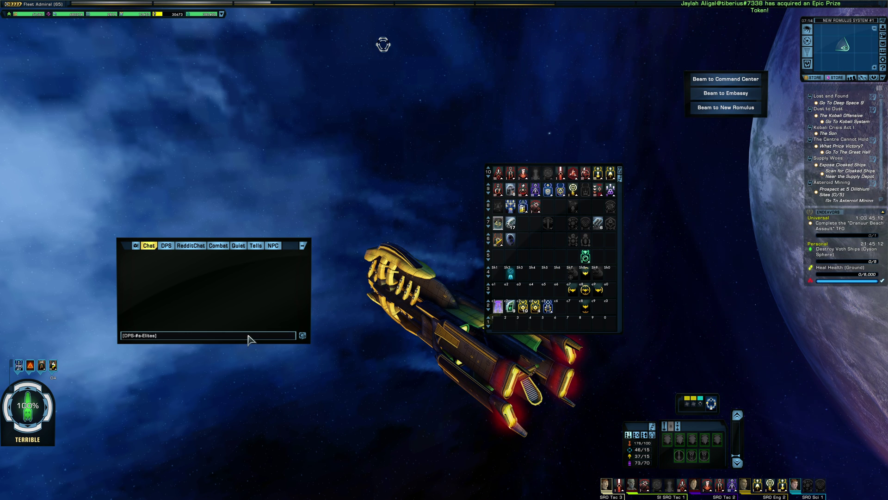
# Show the on-screen keyboard from the space Key Binds options and close the options window
pyautogui.moveTo(379, 273); pyautogui.dragTo(375, 264)
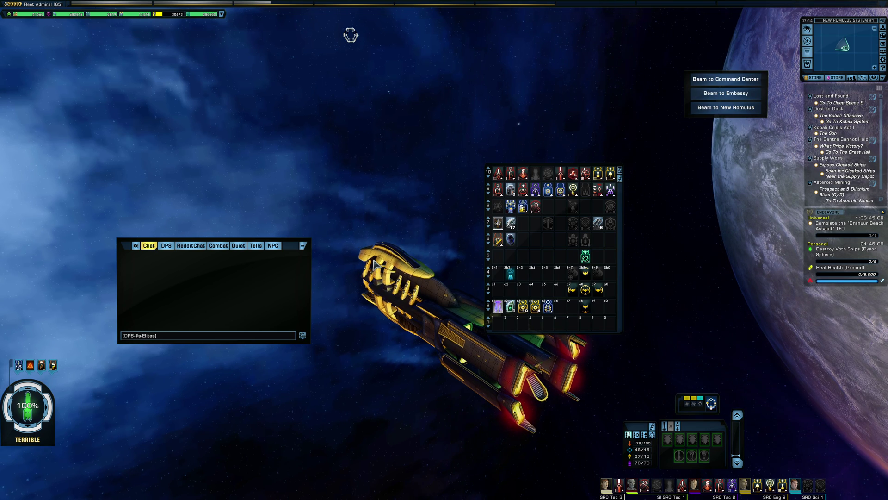
pyautogui.press('Escape')
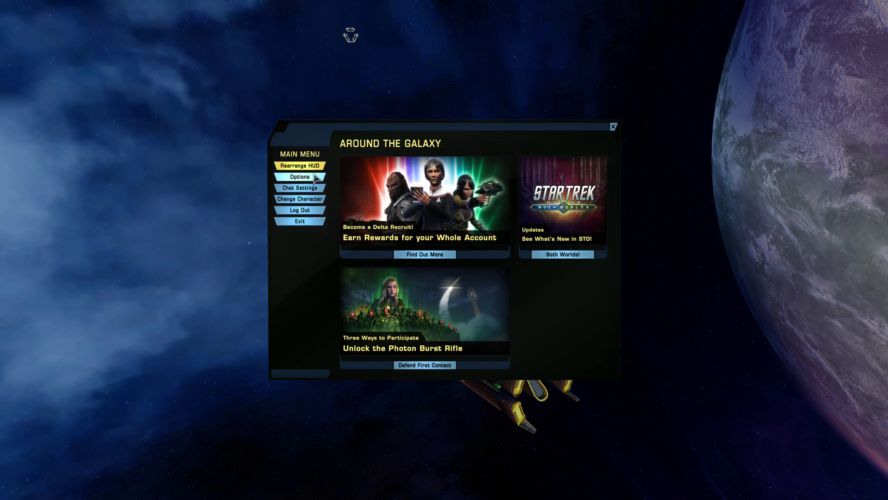
pyautogui.click(301, 174)
pyautogui.click(399, 105)
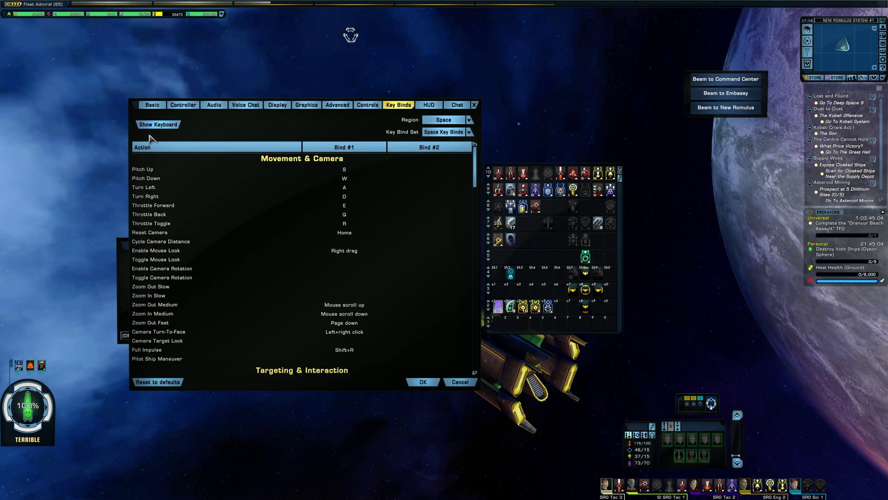
pyautogui.click(157, 122)
pyautogui.click(474, 105)
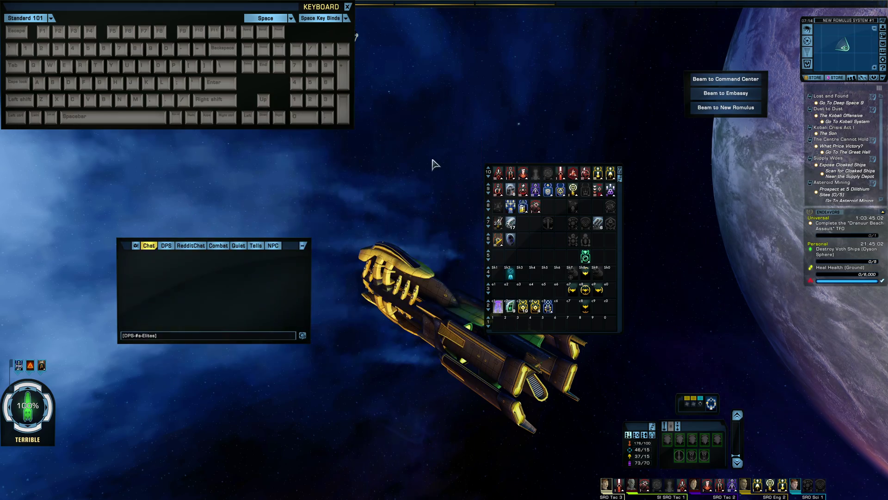
# Test the tray 10 rotation keybind by activating its abilities repeatedly
pyautogui.press('v')
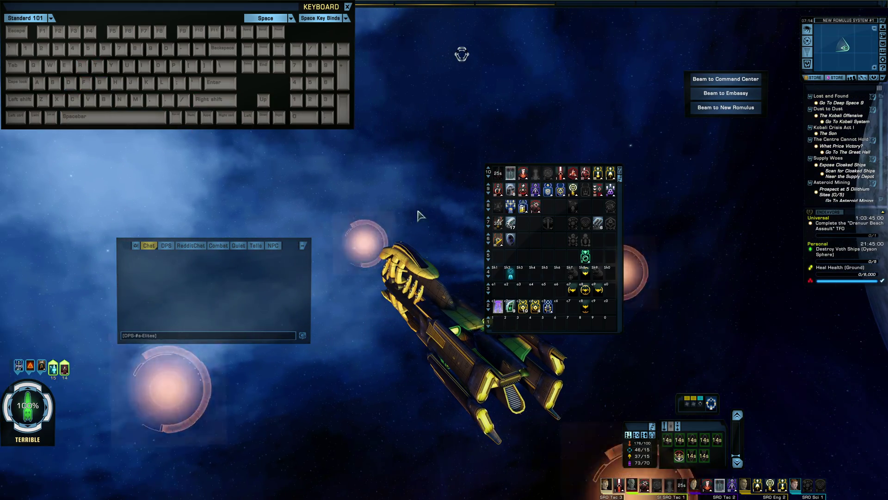
pyautogui.press('space')
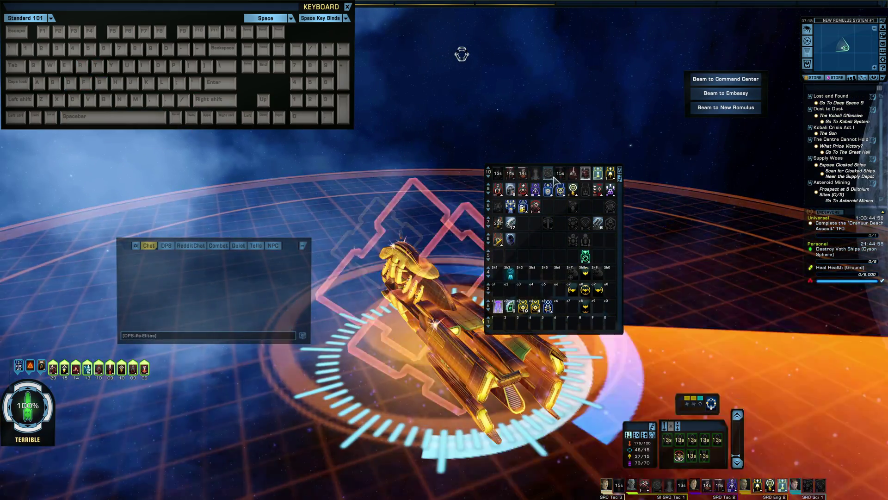
pyautogui.press('space')
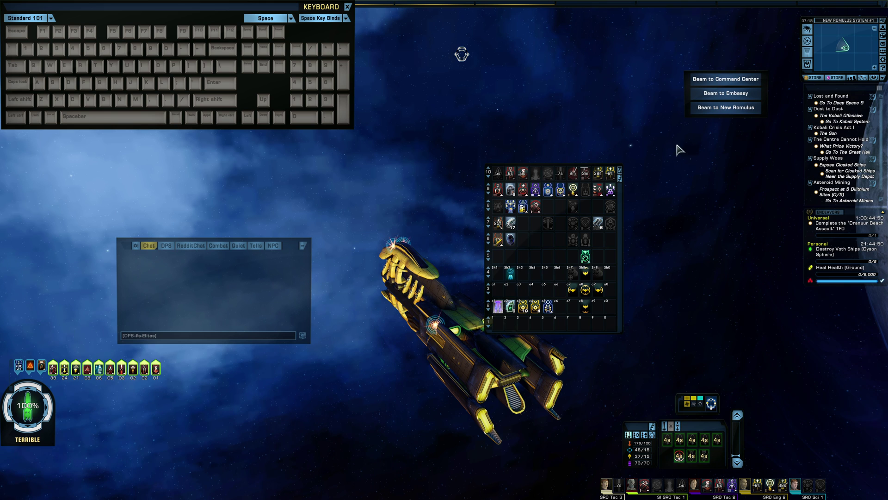
# Test the tray 9 buff keybind on G, followed by the tray 10 rotation keybind on F
pyautogui.moveTo(582, 106); pyautogui.dragTo(509, 111)
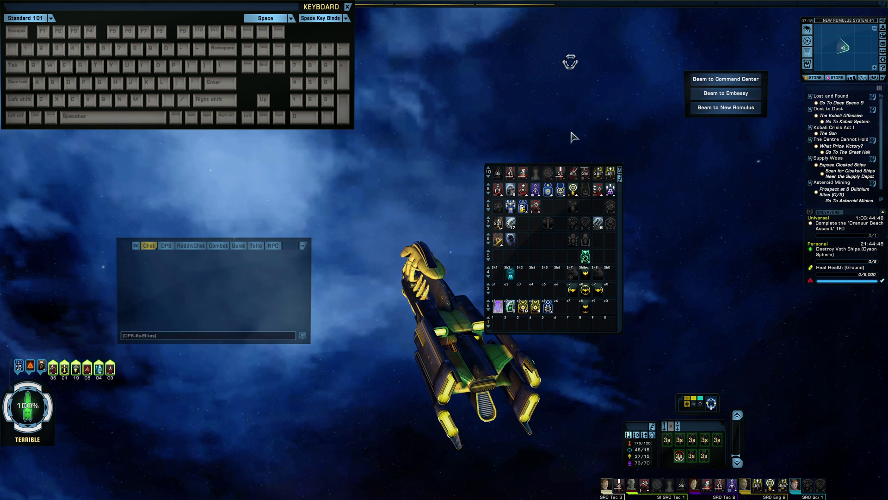
pyautogui.click(498, 190)
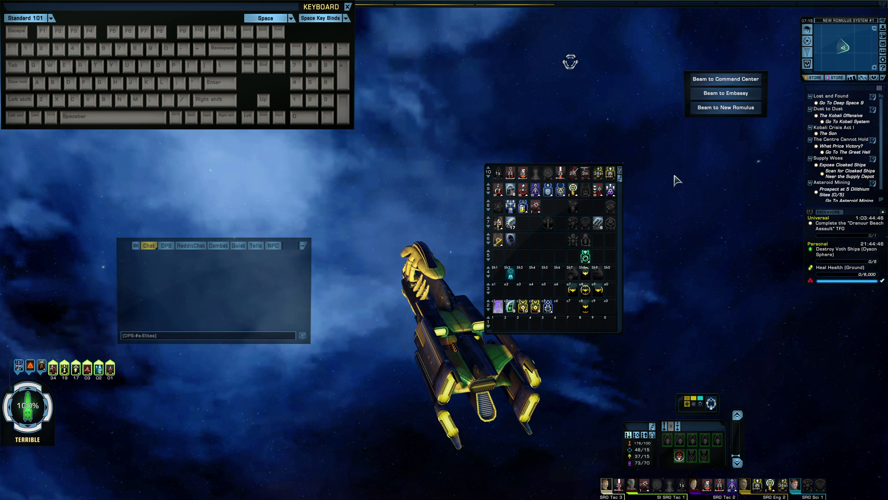
pyautogui.press('g')
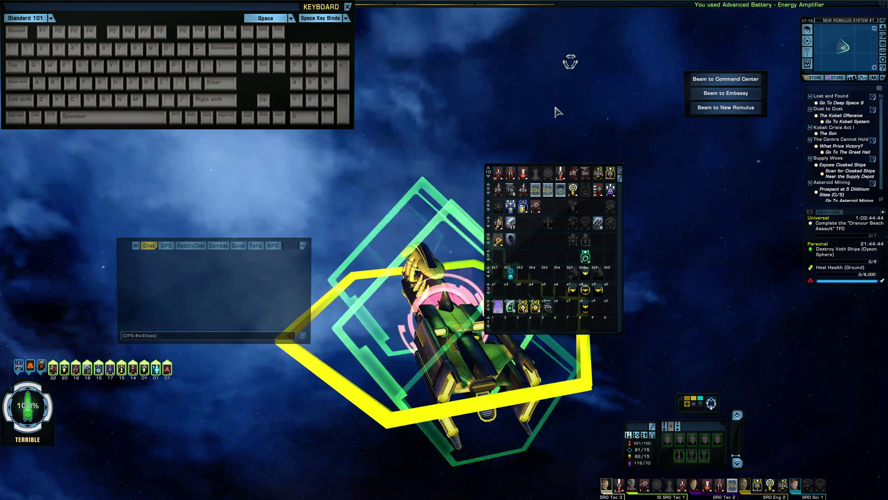
pyautogui.press('g')
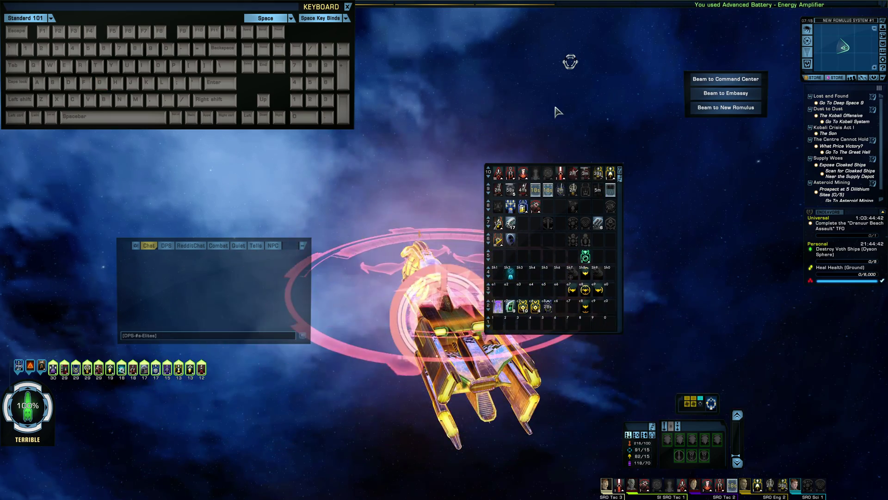
pyautogui.press('f')
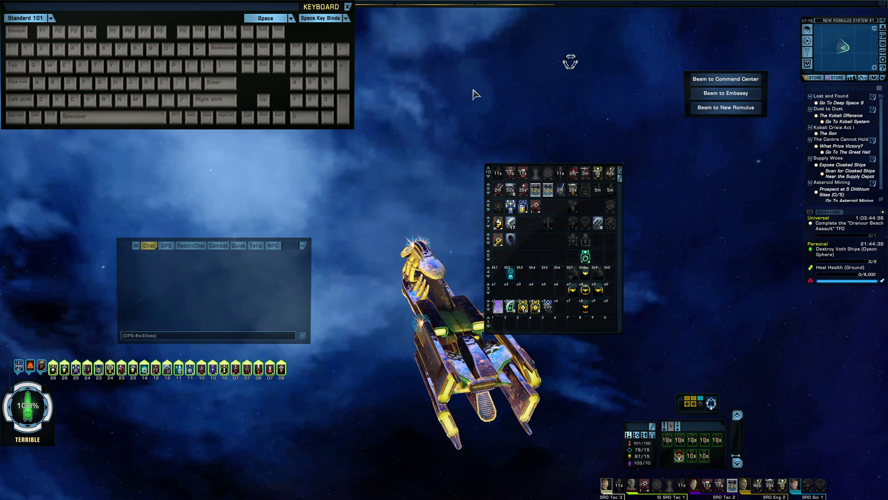
pyautogui.press('a')
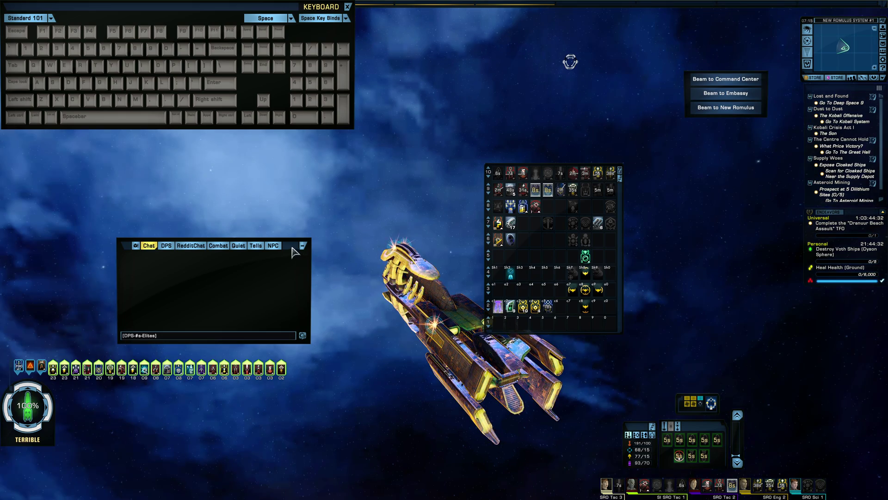
# Examine the HUD options with their Save UI and Load UI commands, and close the options window
pyautogui.press('Escape')
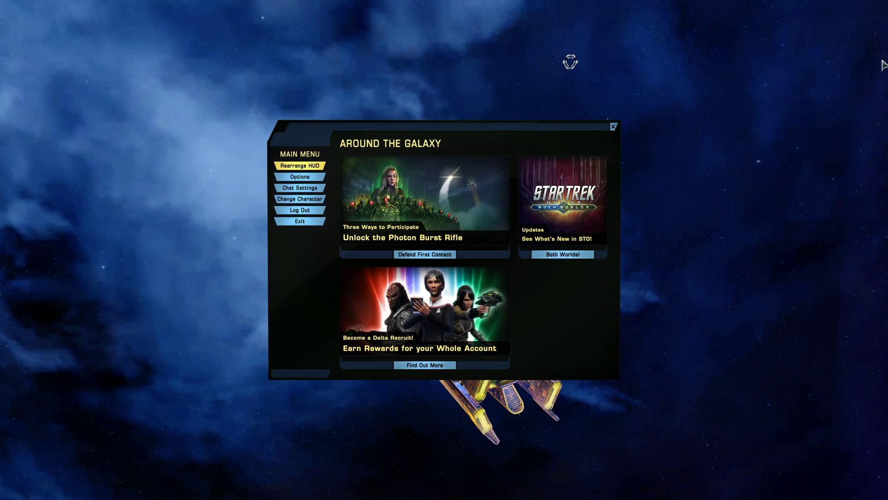
pyautogui.click(301, 177)
pyautogui.click(429, 104)
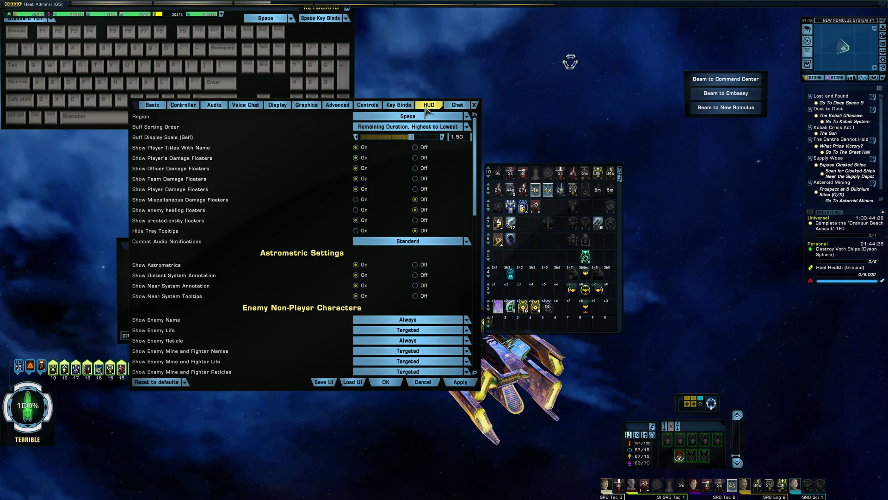
pyautogui.moveTo(127, 108); pyautogui.dragTo(176, 55)
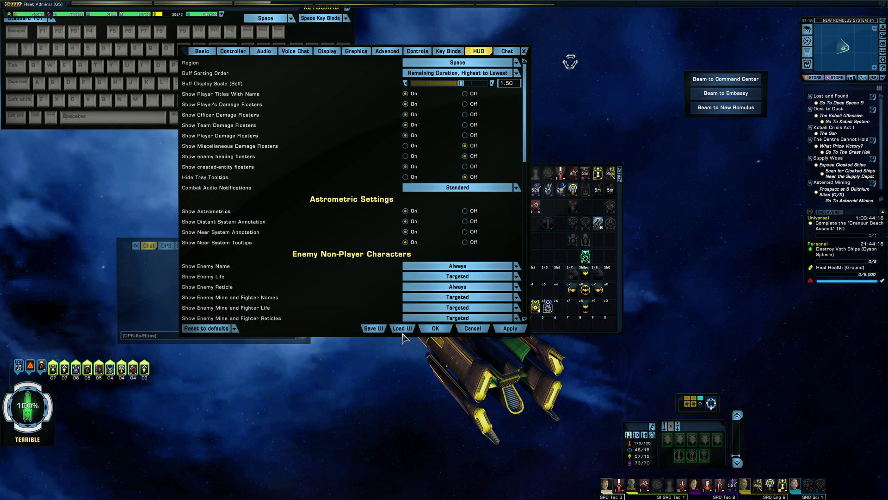
pyautogui.click(524, 51)
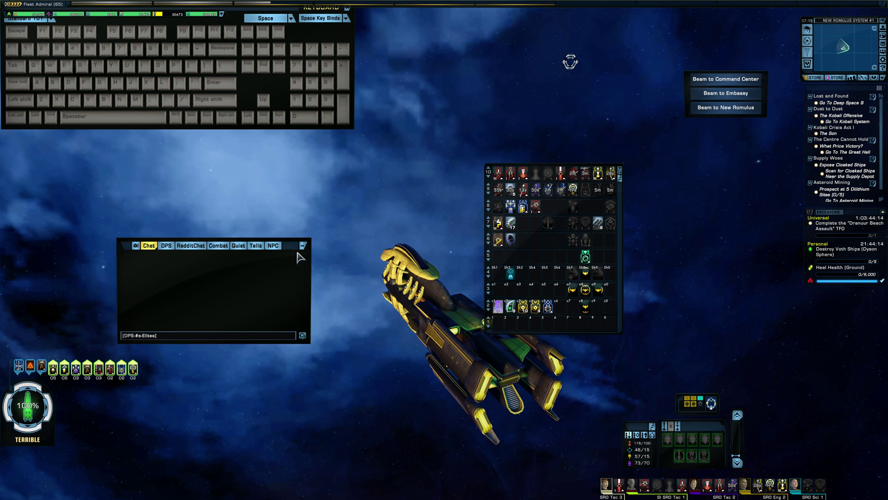
# Move and widen the chat window beside the ability tray and run the copied bind file load command again
pyautogui.moveTo(291, 246); pyautogui.dragTo(398, 205)
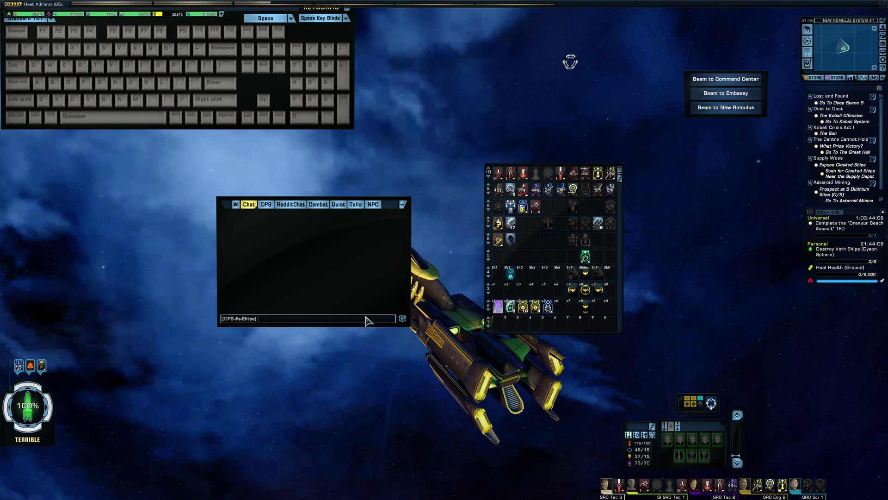
pyautogui.click(368, 319)
pyautogui.hotkey('ctrl', 'v')
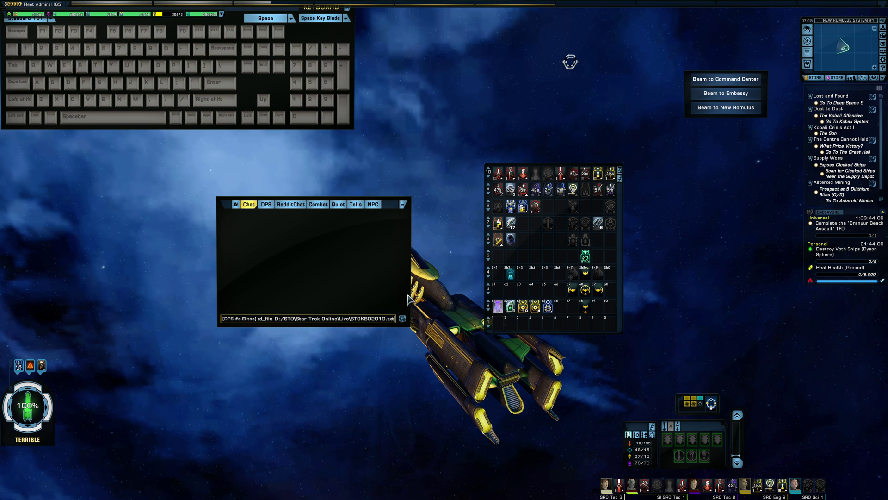
pyautogui.moveTo(409, 289); pyautogui.dragTo(498, 289)
pyautogui.press('Return')
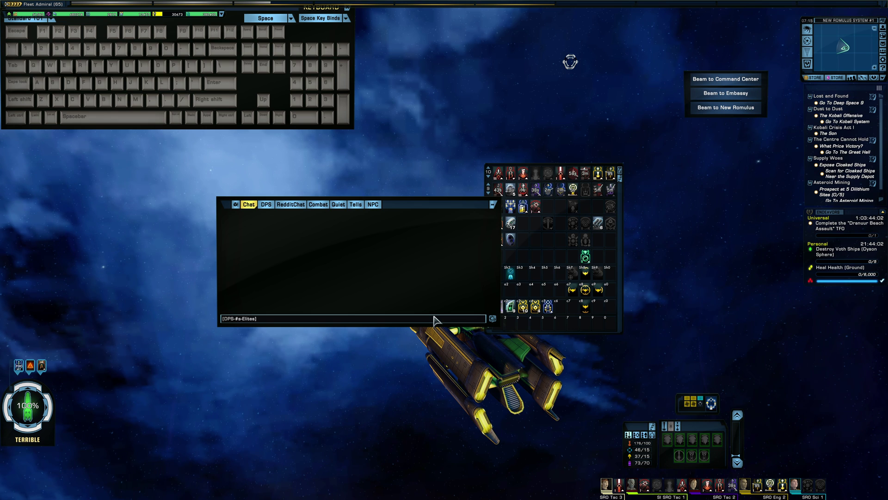
# Return the chat window to the screen's lower-left corner and close the on-screen keyboard
pyautogui.moveTo(403, 210); pyautogui.dragTo(207, 398)
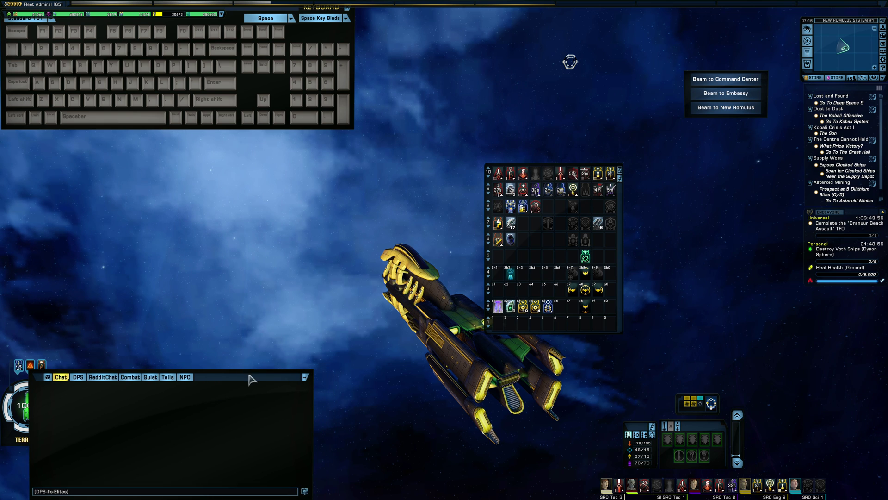
pyautogui.moveTo(252, 375); pyautogui.dragTo(172, 395)
pyautogui.click(347, 9)
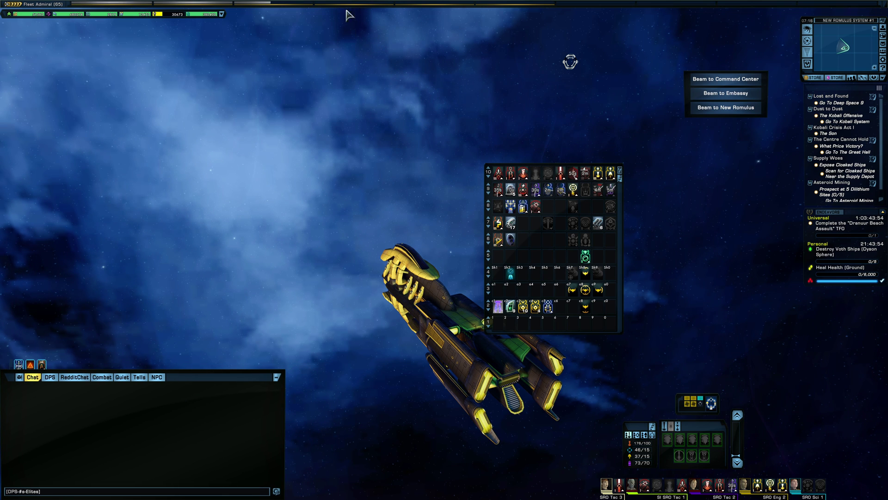
# Rearrange the HUD: move Big Personal Tray #1 below the Endeavor Tracker and place a new Big Personal Tray #2 beside the ship
pyautogui.hotkey('ctrl', 'F12')
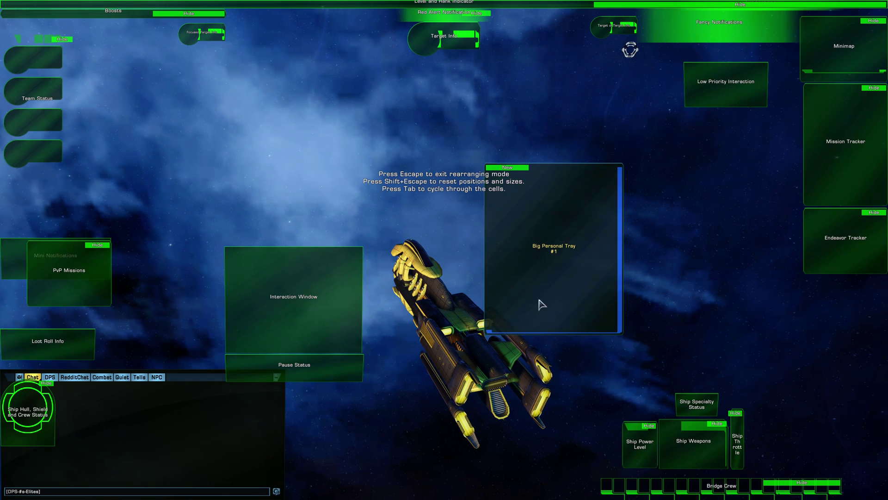
pyautogui.moveTo(539, 304); pyautogui.dragTo(787, 407)
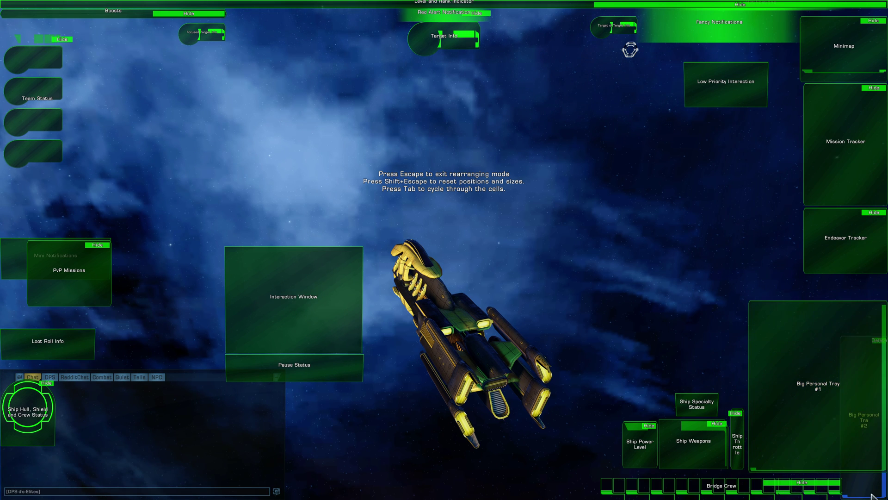
pyautogui.moveTo(882, 468); pyautogui.dragTo(551, 428)
pyautogui.press('Escape')
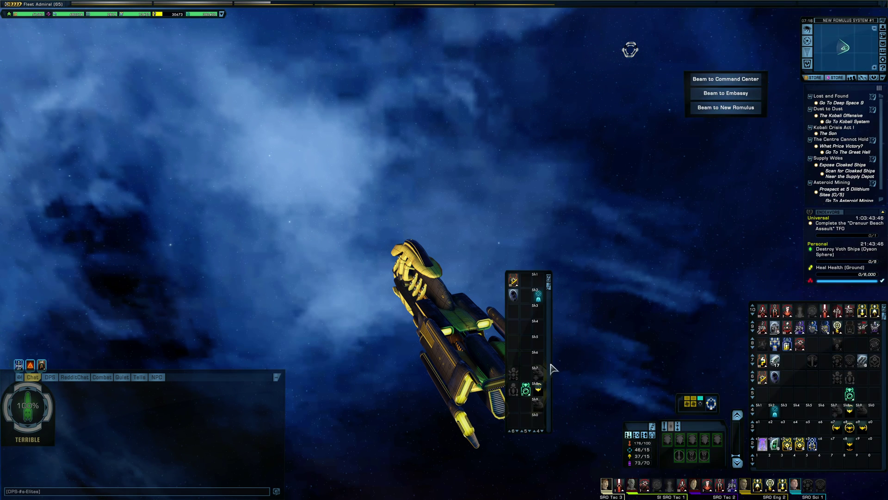
# Hide Big Personal Tray #2 in HUD rearranging mode and exit the mode
pyautogui.hotkey('ctrl', 'F12')
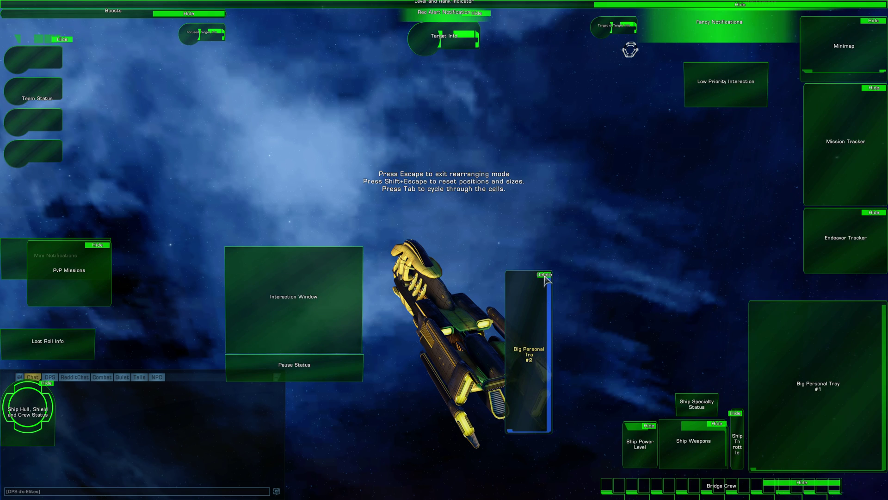
pyautogui.click(547, 280)
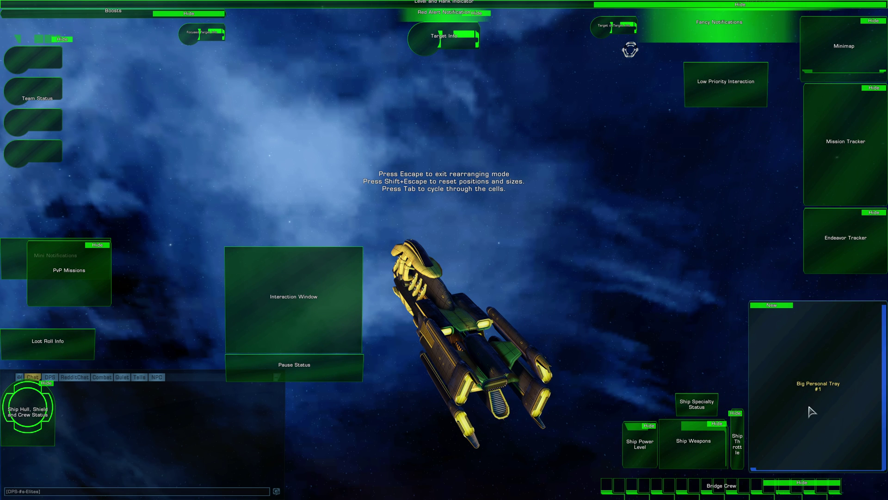
pyautogui.press('Escape')
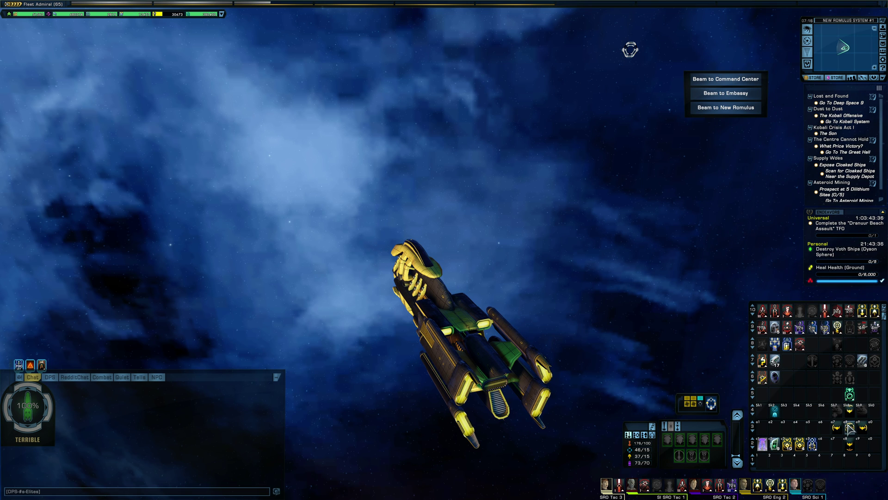
# Move Big Personal Tray #1 to the middle of the HUD over the ship and look over its tray 7 abilities
pyautogui.hotkey('ctrl', 'F12')
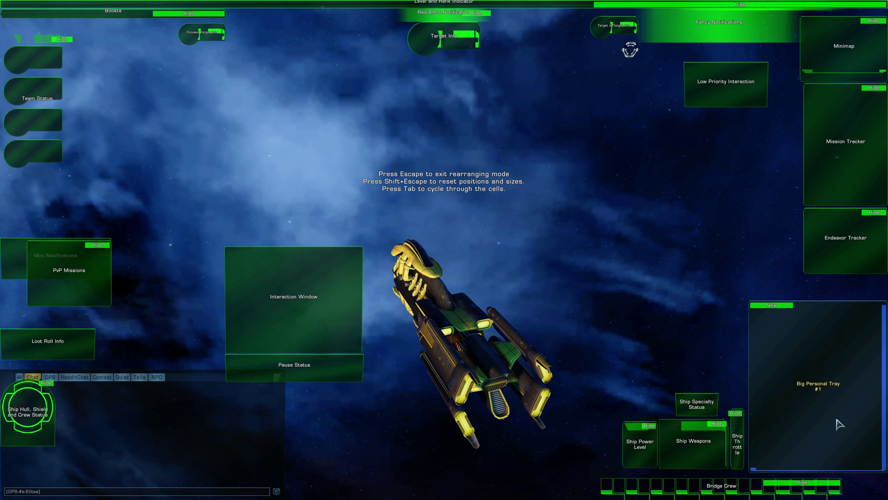
pyautogui.moveTo(844, 396); pyautogui.dragTo(499, 270)
pyautogui.press('Escape')
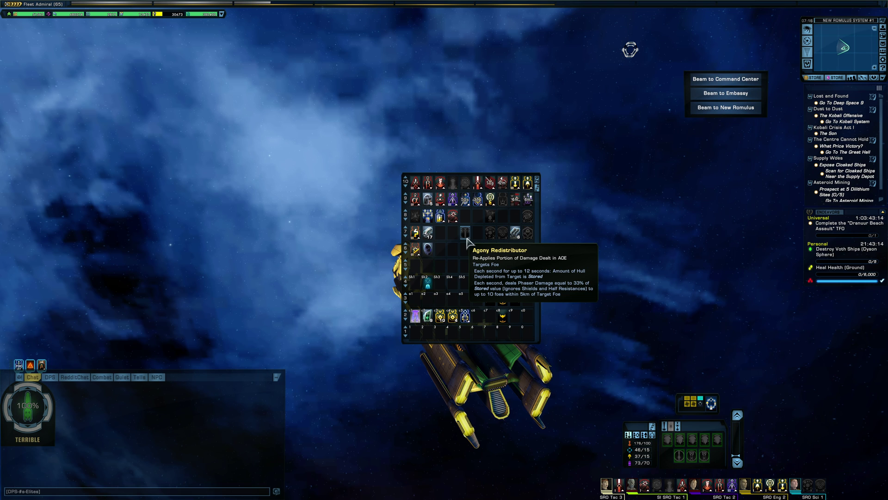
pyautogui.moveTo(467, 239); pyautogui.dragTo(528, 233)
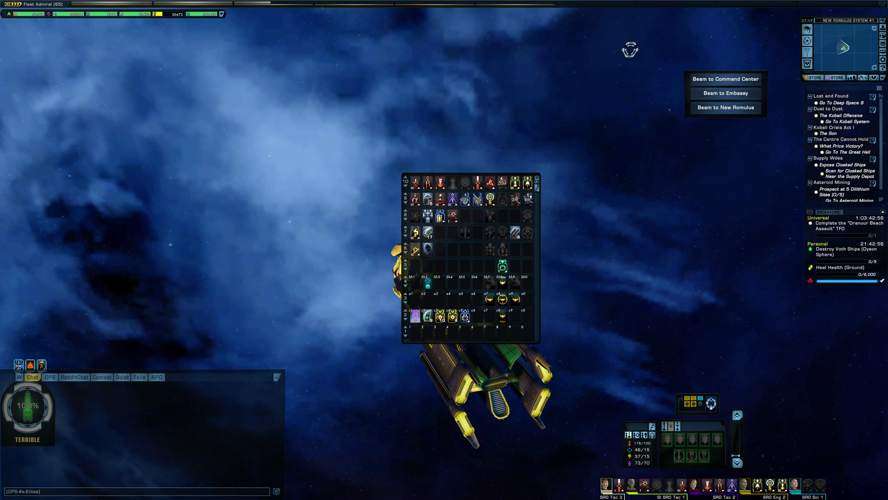
# Switch to STO Key Binds and review the actions assigned to Key G, Key F and Shift+Spacebar
pyautogui.hotkey('alt', 'Tab')
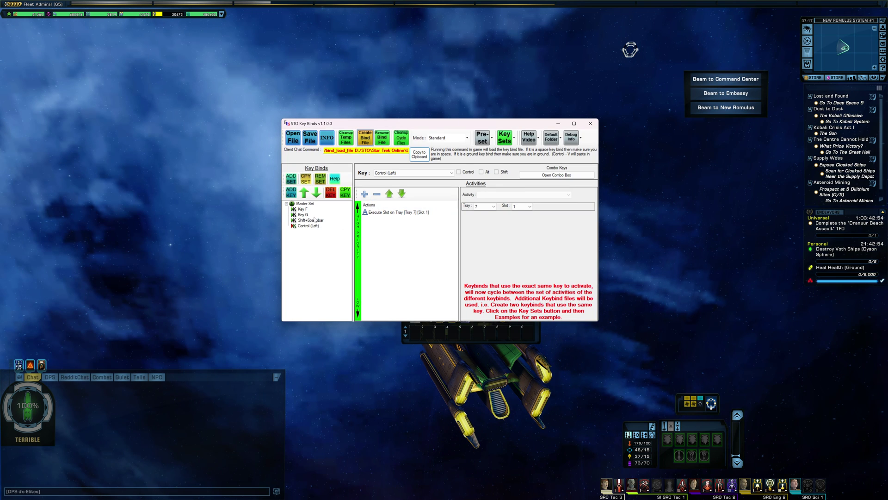
pyautogui.click(303, 214)
pyautogui.press('Up')
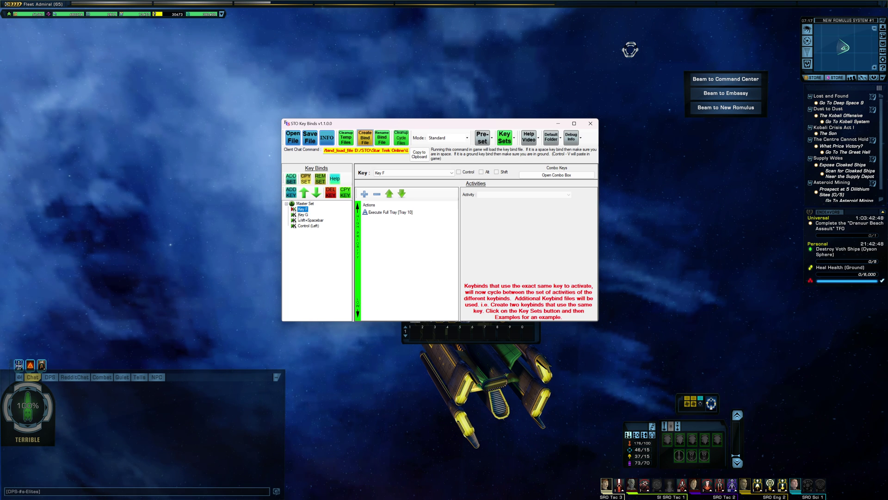
pyautogui.click(306, 220)
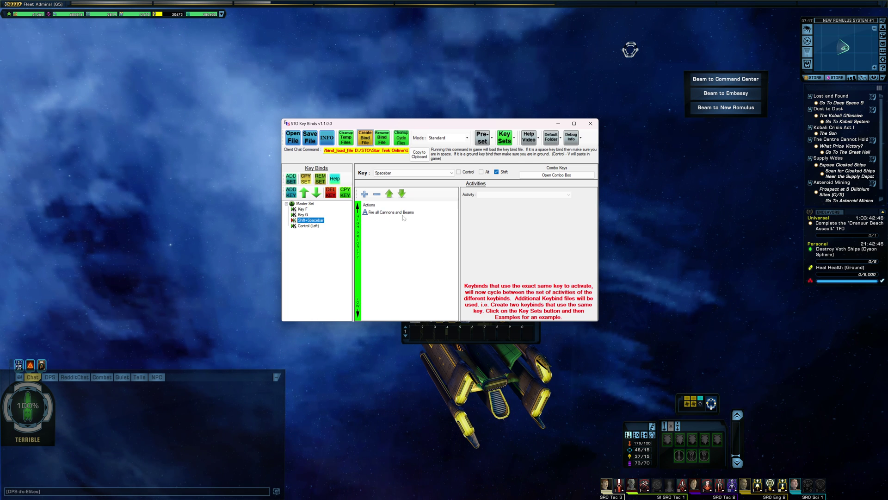
# Add a second action to the Key F keybind with the activity Fire all Weapons
pyautogui.press('Up')
pyautogui.press('Up')
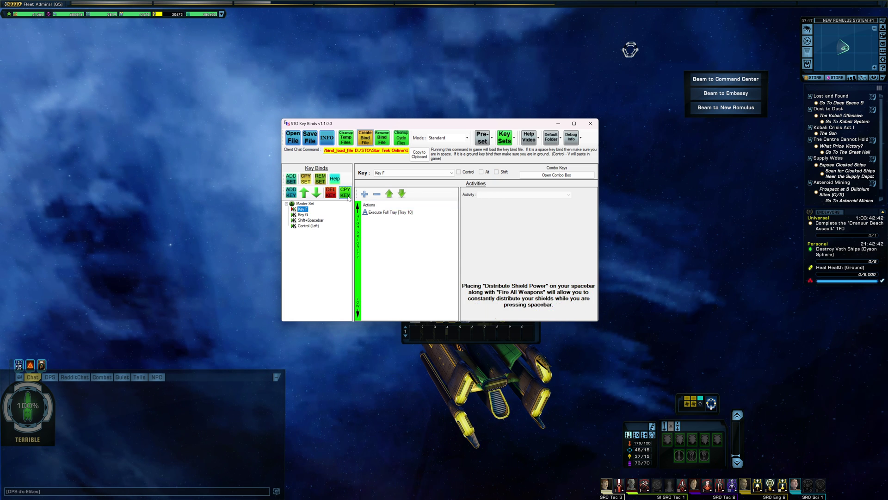
pyautogui.click(364, 194)
pyautogui.click(495, 194)
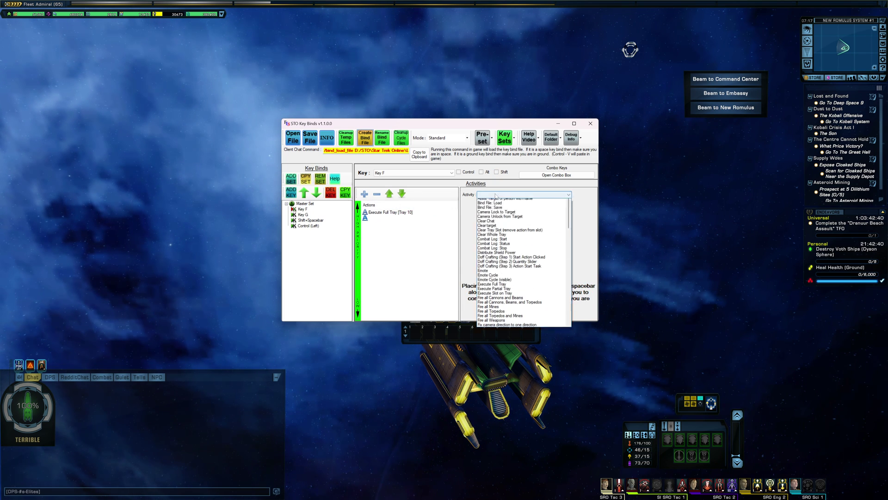
pyautogui.click(500, 327)
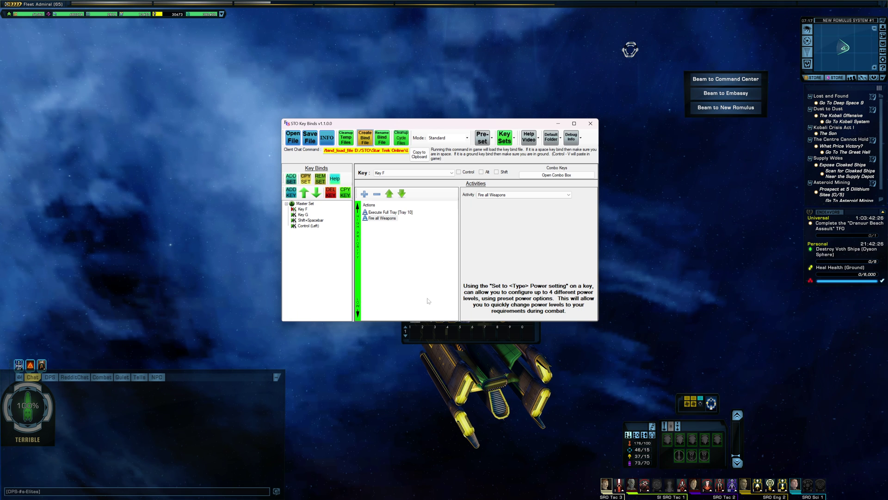
# Examine the activities available for the second Key F action, from the bind file and combat log commands through the ship movement ones
pyautogui.click(490, 195)
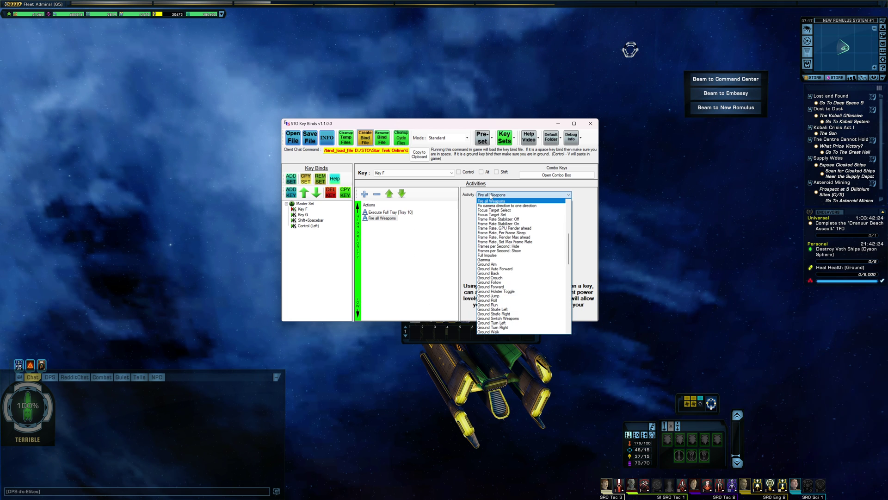
pyautogui.scroll(-5, 489, 258)
pyautogui.scroll(4, 490, 258)
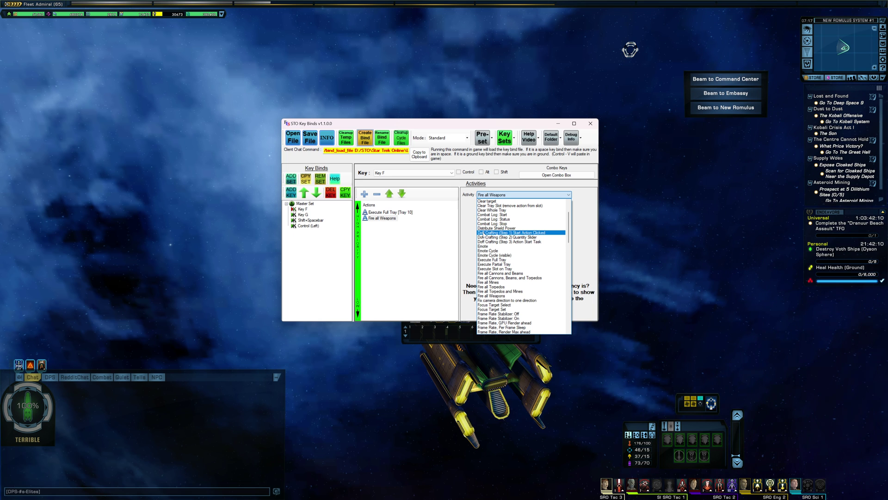
pyautogui.scroll(4, 535, 241)
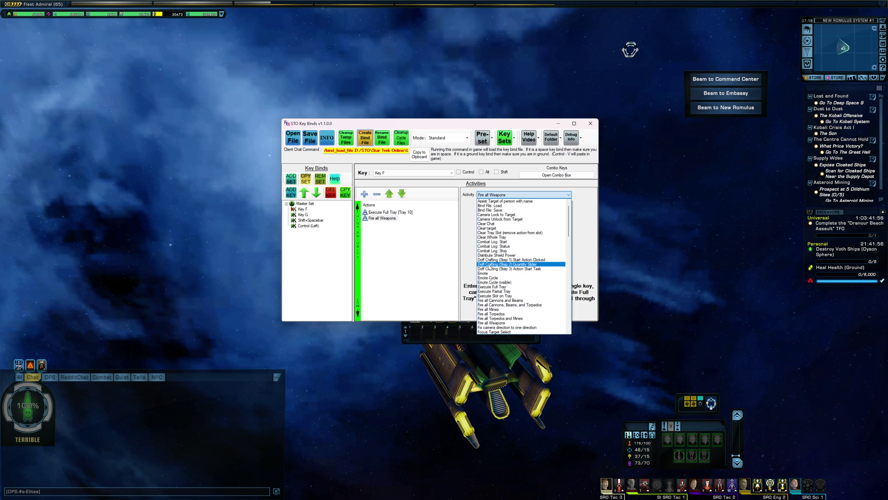
pyautogui.scroll(-8, 489, 265)
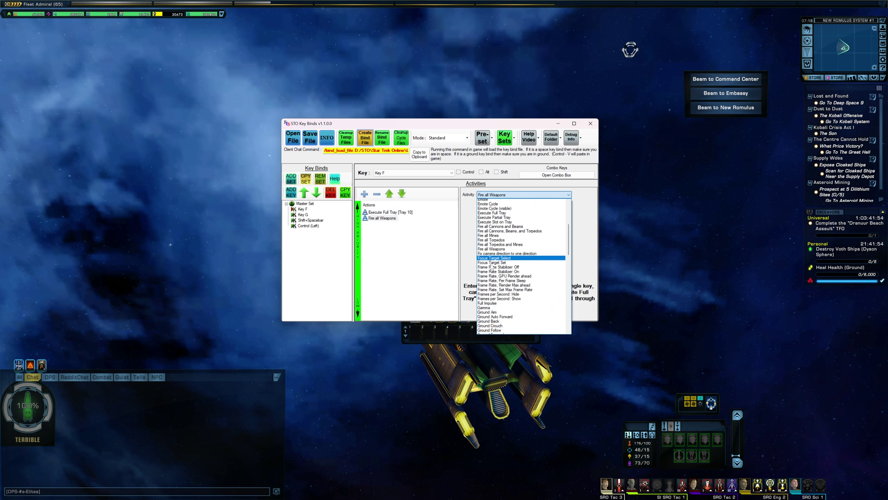
pyautogui.scroll(-5, 499, 267)
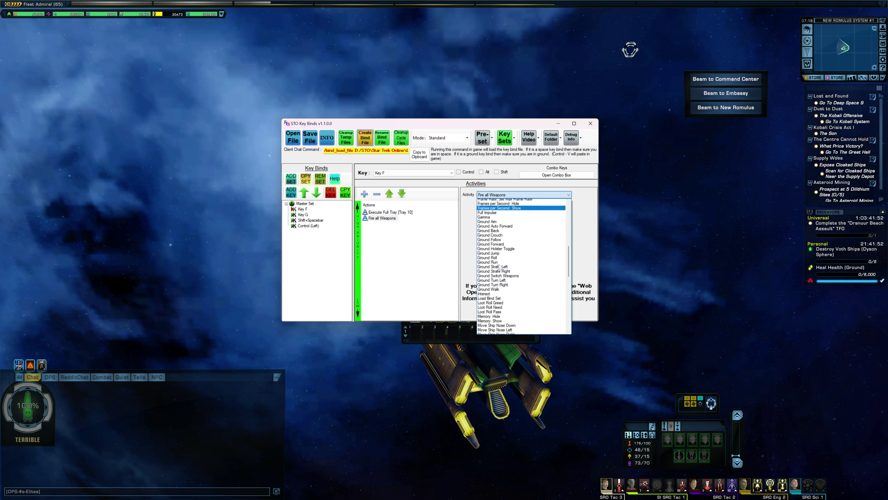
pyautogui.scroll(-1, 499, 267)
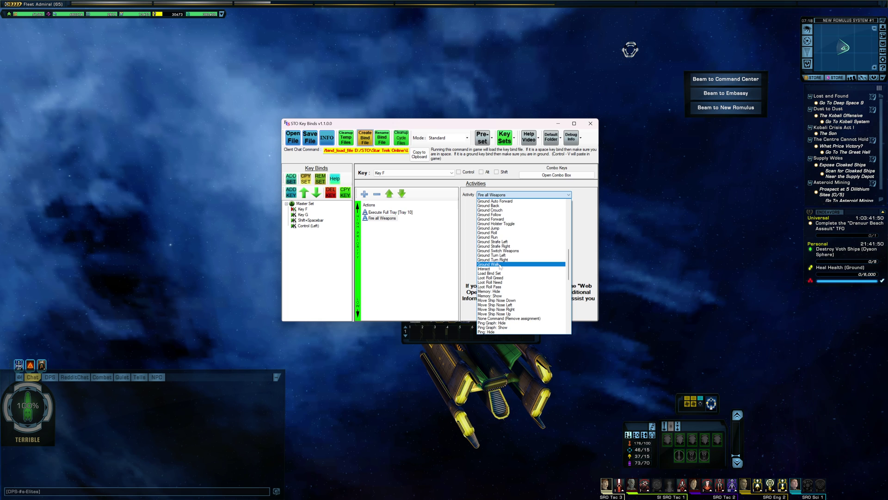
pyautogui.scroll(-3, 499, 266)
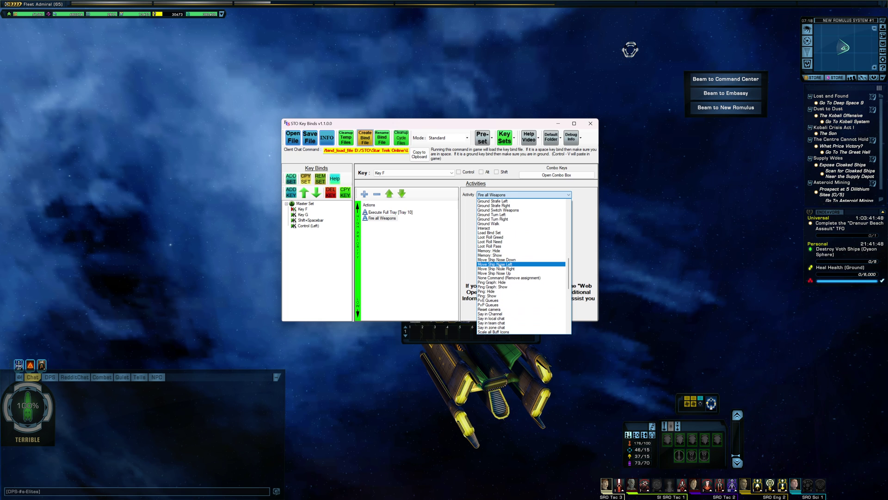